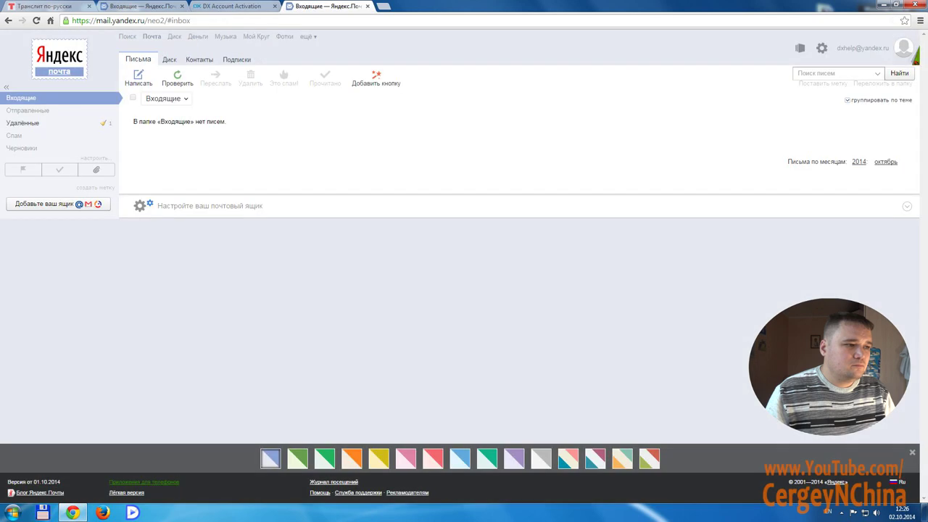
Refresh Yandex Mail and open the first DX Account Activation message in its thread
{"action": "left_click", "coordinate": [181, 5]}
{"action": "left_click", "coordinate": [177, 77]}
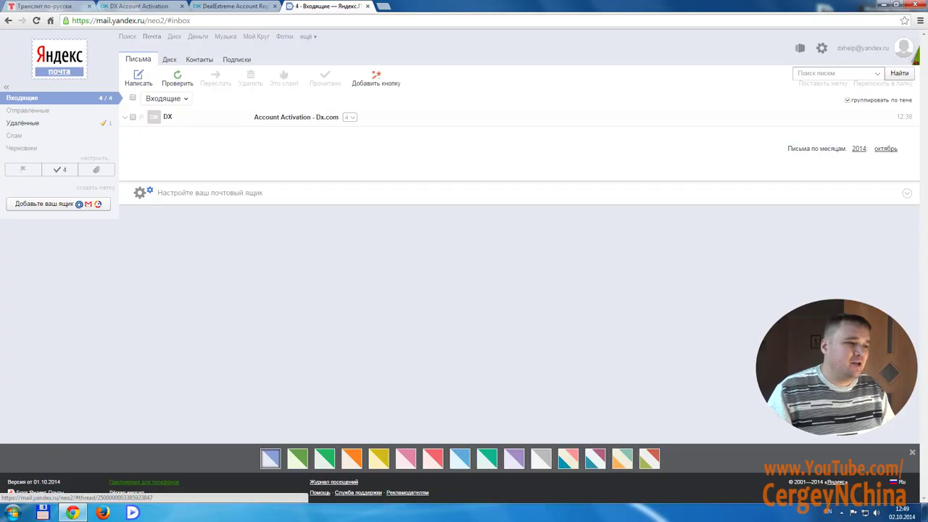
{"action": "left_click", "coordinate": [349, 117]}
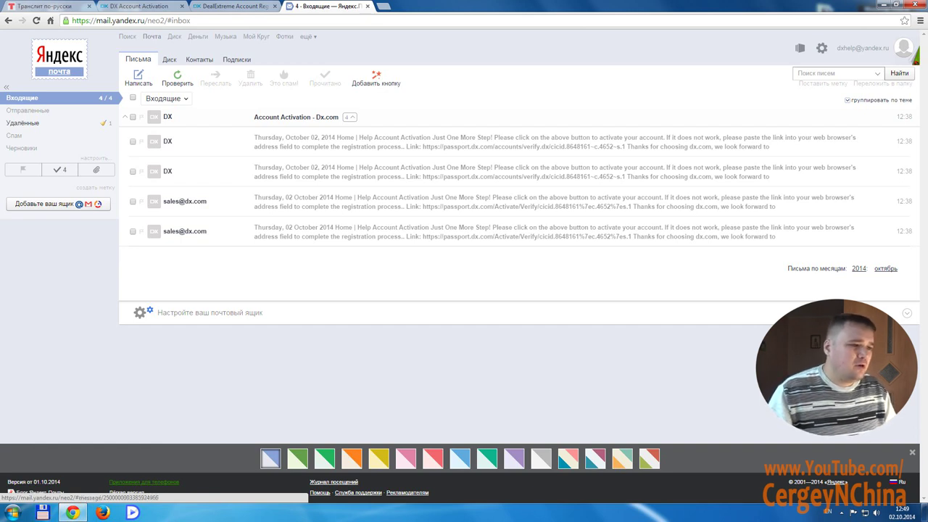
{"action": "left_click", "coordinate": [435, 141]}
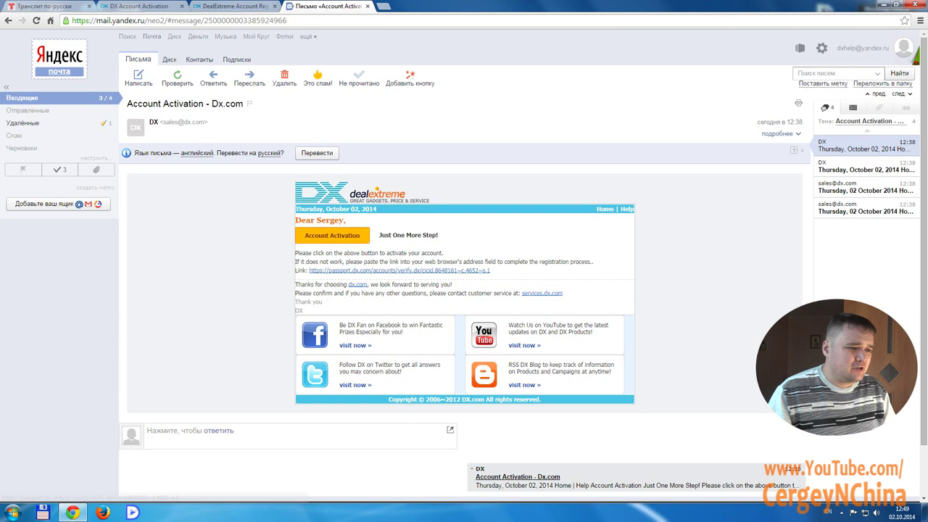
Activate the DX account through the email's verification link and open the My Account dashboard
{"action": "left_click", "coordinate": [399, 270]}
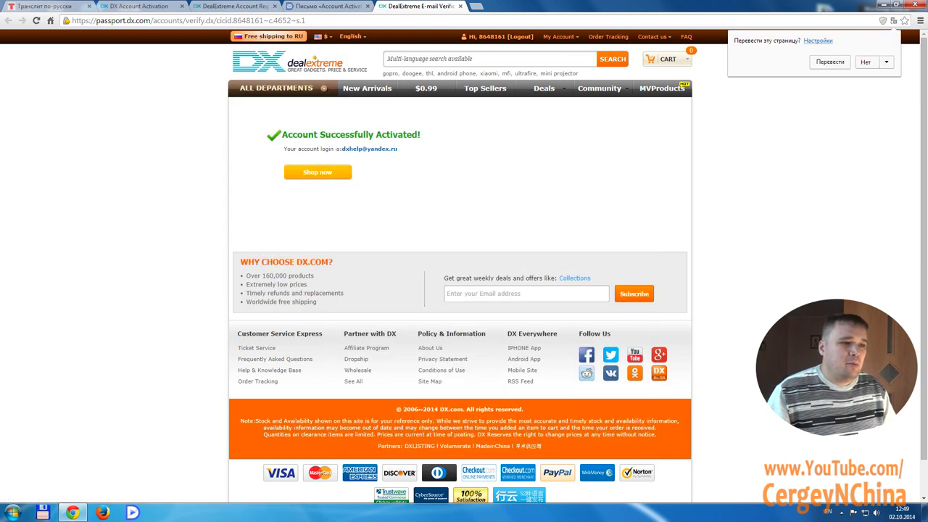
{"action": "left_click", "coordinate": [485, 36]}
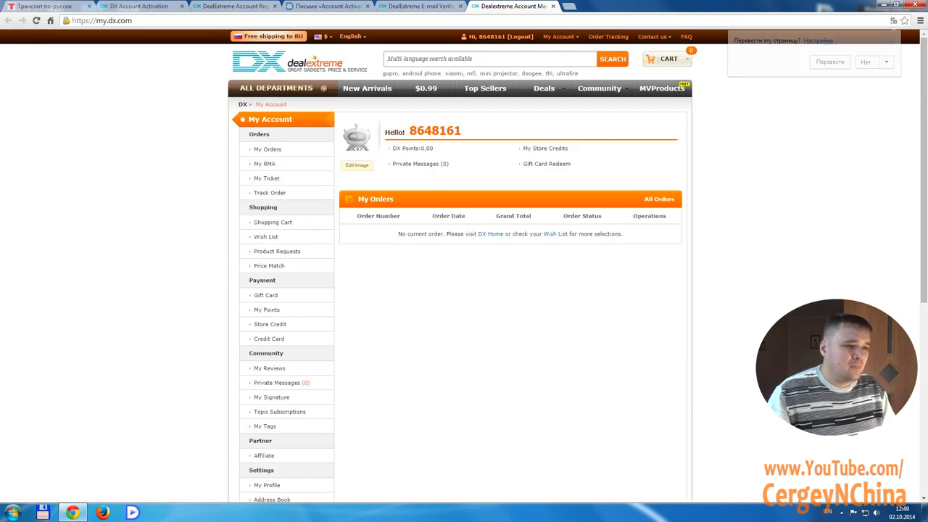
{"action": "left_click_drag", "start_coordinate": [409, 130], "coordinate": [461, 130]}
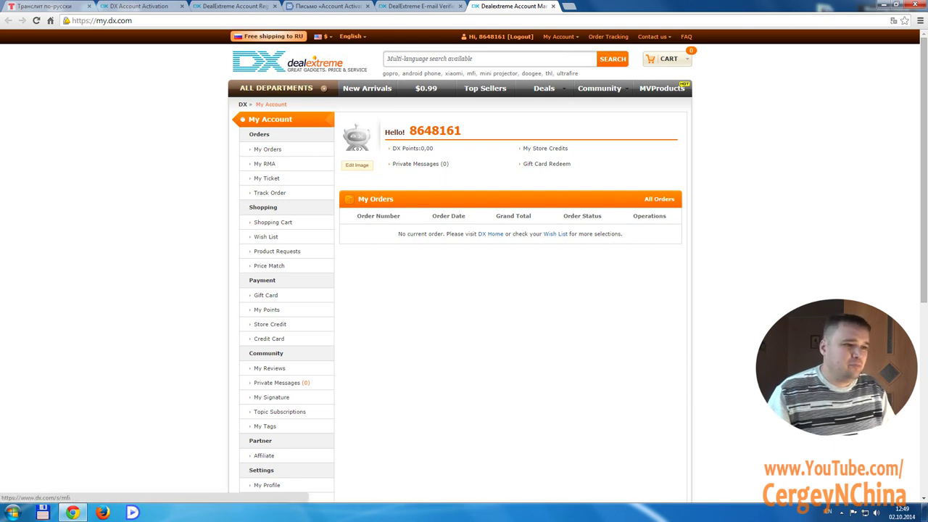
Open My Profile and set the Gender to Male
{"action": "mouse_move", "coordinate": [558, 36]}
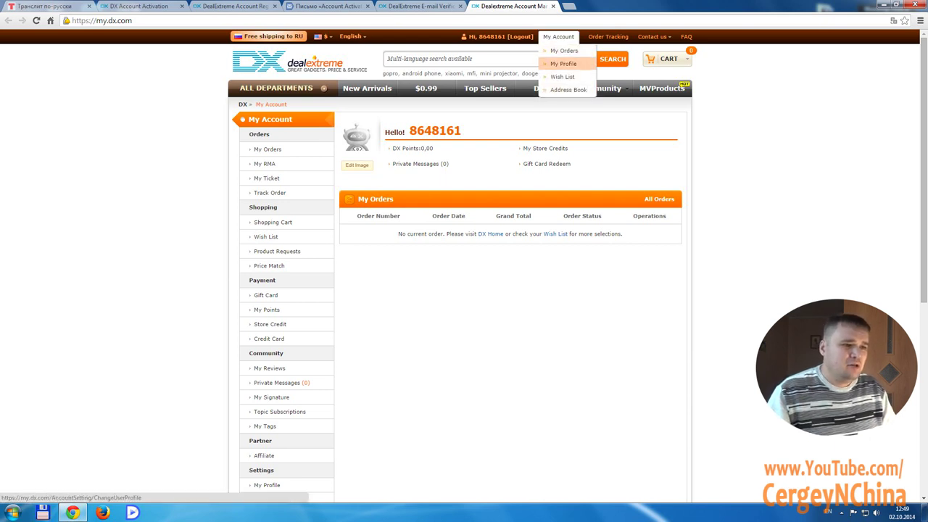
{"action": "left_click", "coordinate": [563, 64]}
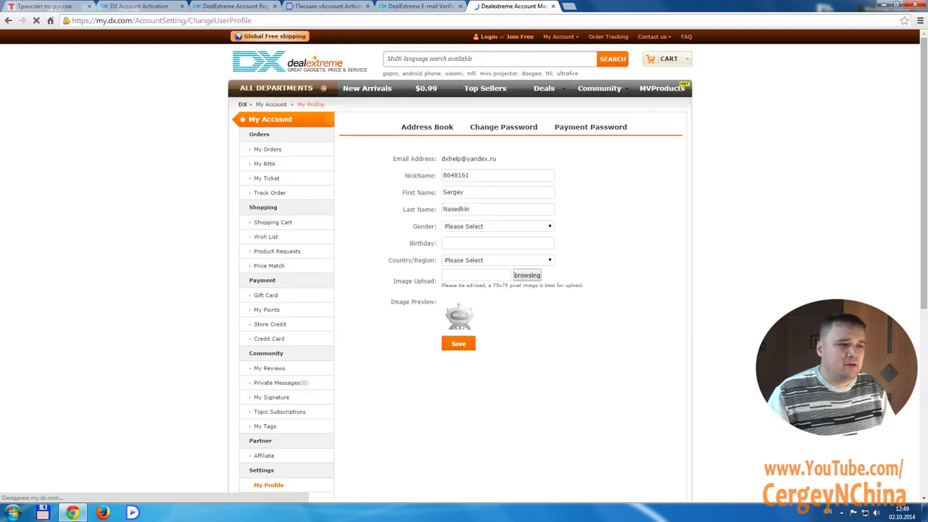
{"action": "left_click_drag", "start_coordinate": [470, 176], "coordinate": [442, 176]}
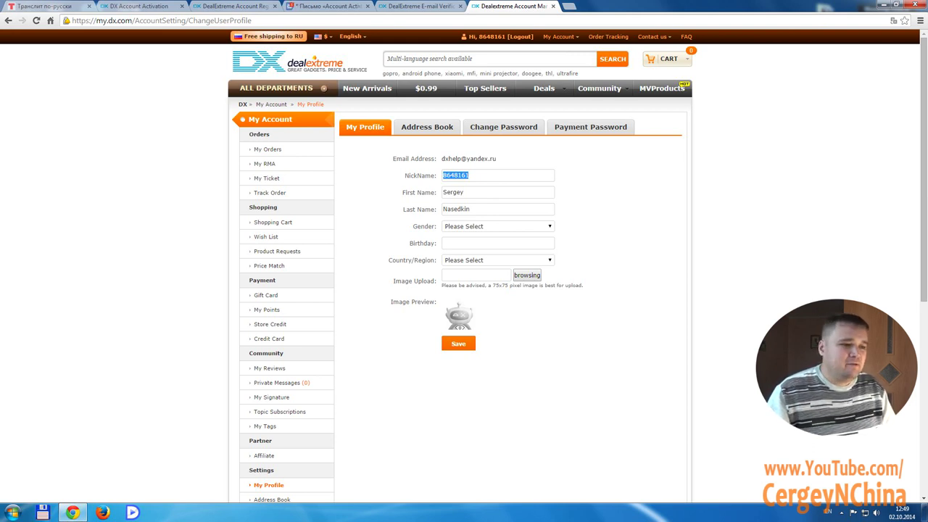
{"action": "left_click", "coordinate": [497, 226]}
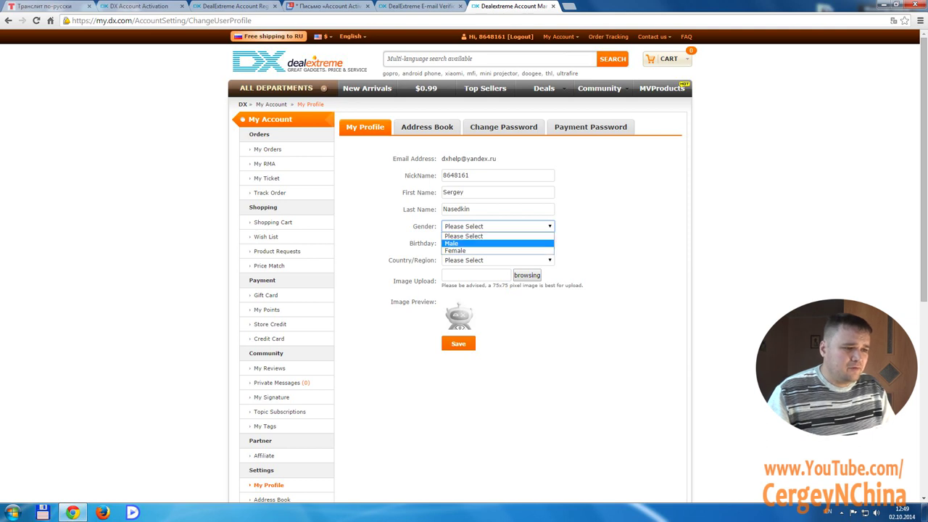
{"action": "key", "text": "Return"}
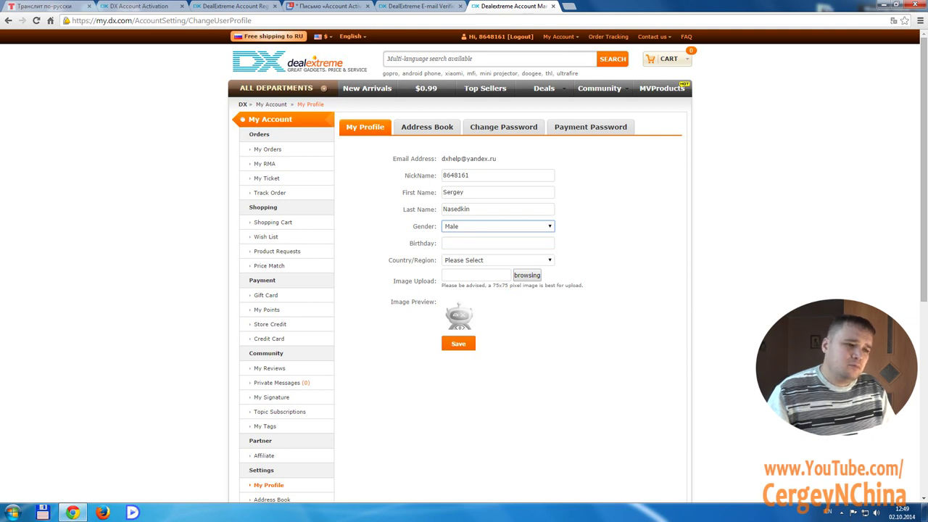
{"action": "scroll", "coordinate": [463, 261], "scroll_direction": "down", "scroll_amount": 1}
Choose RUSSIAN FEDERATION as Country/Region and save the profile
{"action": "left_click", "coordinate": [497, 211]}
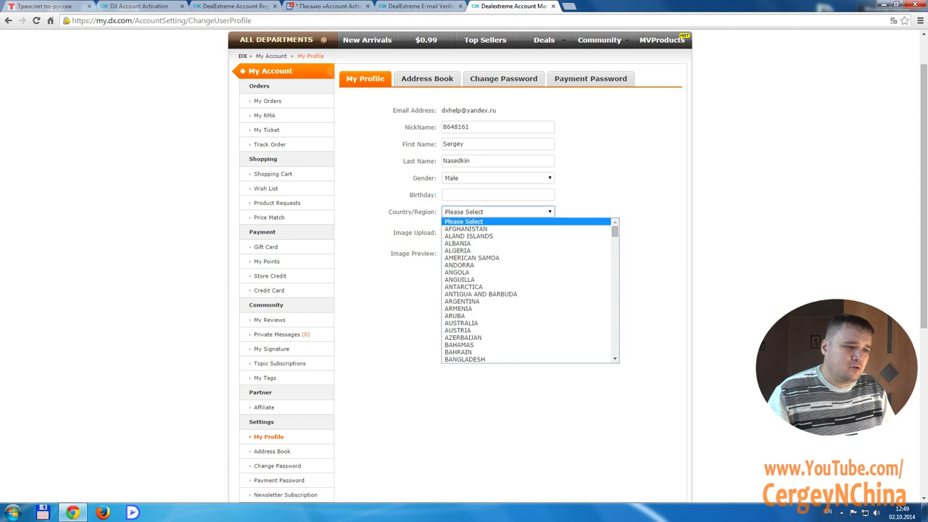
{"action": "scroll", "coordinate": [529, 290], "scroll_direction": "down", "scroll_amount": 20}
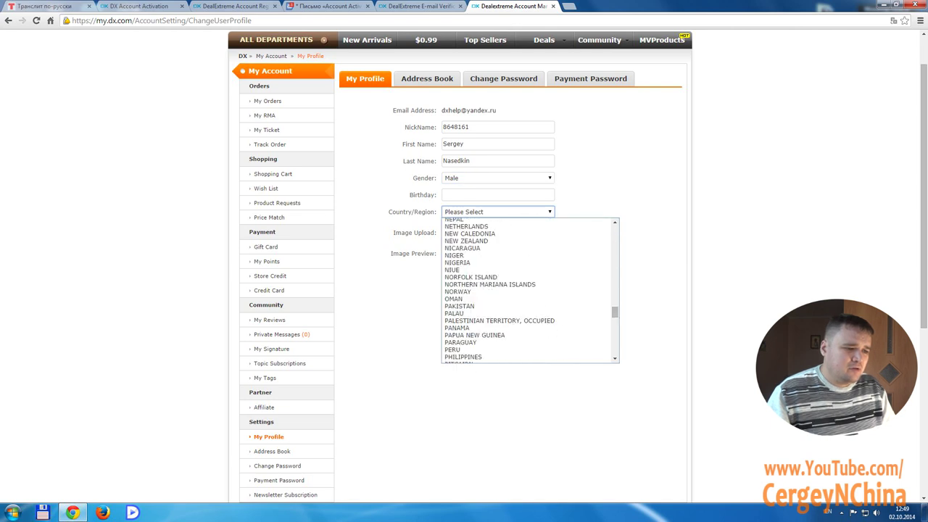
{"action": "scroll", "coordinate": [529, 290], "scroll_direction": "down", "scroll_amount": 10}
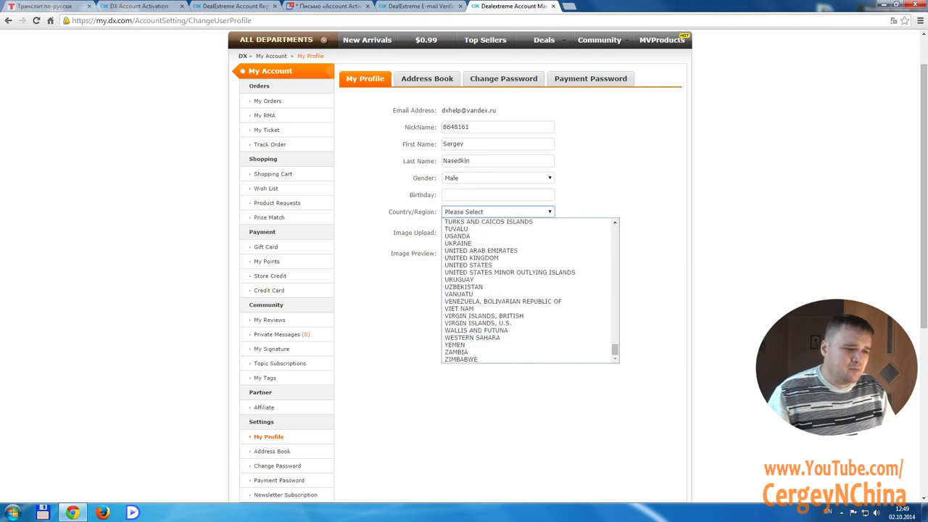
{"action": "scroll", "coordinate": [529, 290], "scroll_direction": "up", "scroll_amount": 8}
{"action": "scroll", "coordinate": [529, 290], "scroll_direction": "up", "scroll_amount": 13}
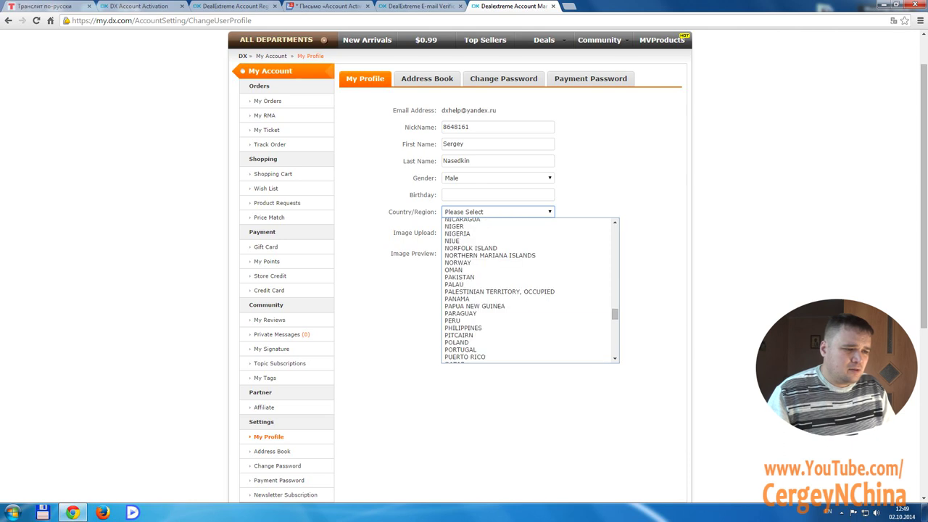
{"action": "scroll", "coordinate": [529, 289], "scroll_direction": "down", "scroll_amount": 2}
{"action": "left_click", "coordinate": [471, 341]}
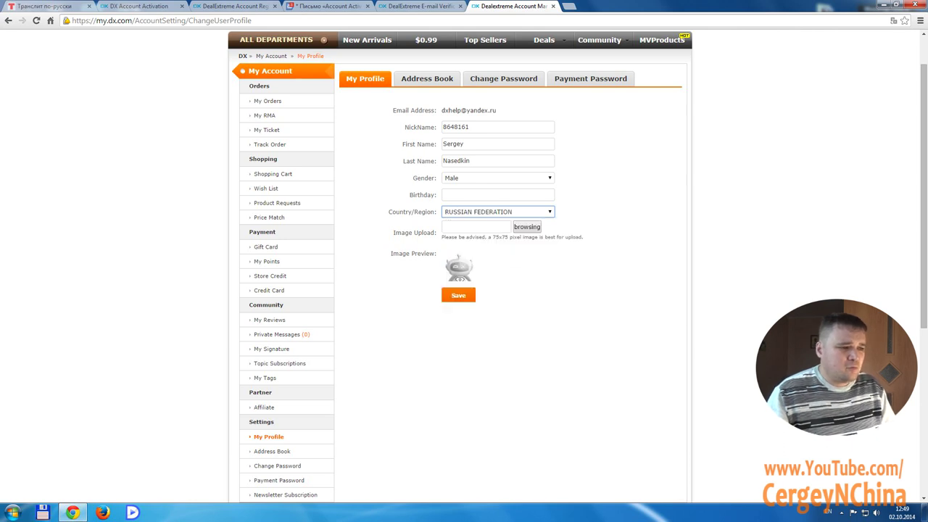
{"action": "left_click", "coordinate": [497, 194]}
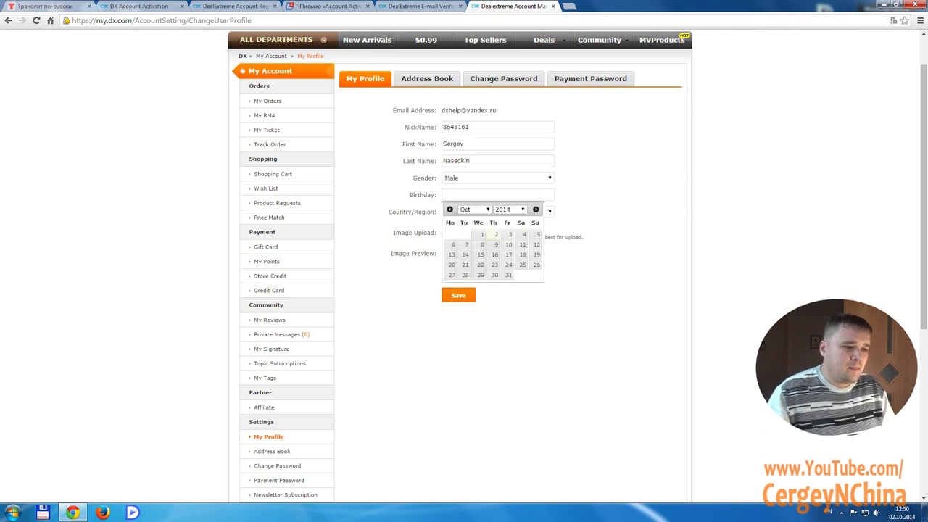
{"action": "left_click", "coordinate": [457, 295]}
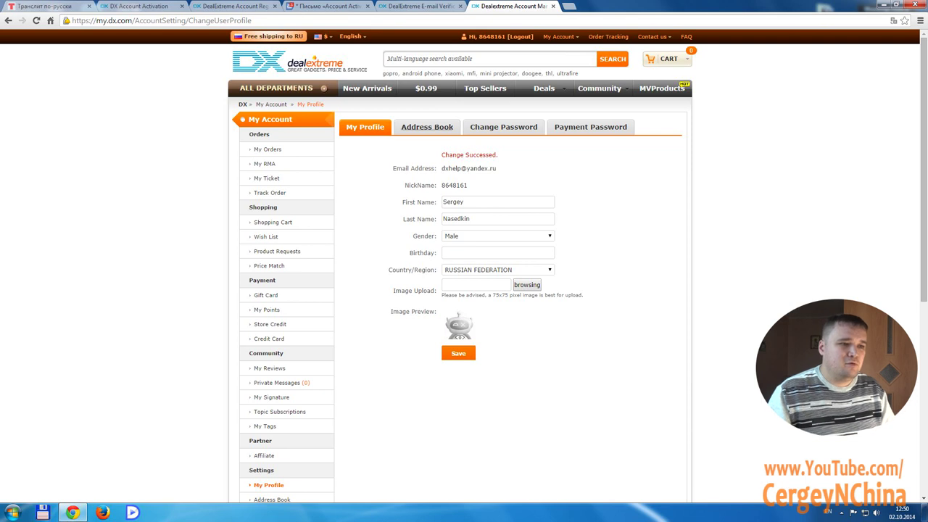
Open the Address Book and start adding a new shipping address
{"action": "mouse_move", "coordinate": [558, 36]}
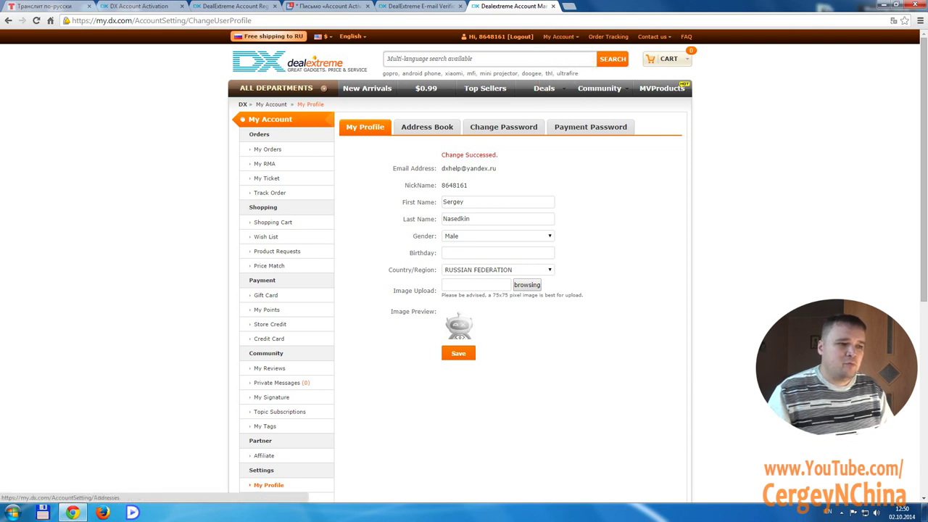
{"action": "left_click", "coordinate": [427, 127]}
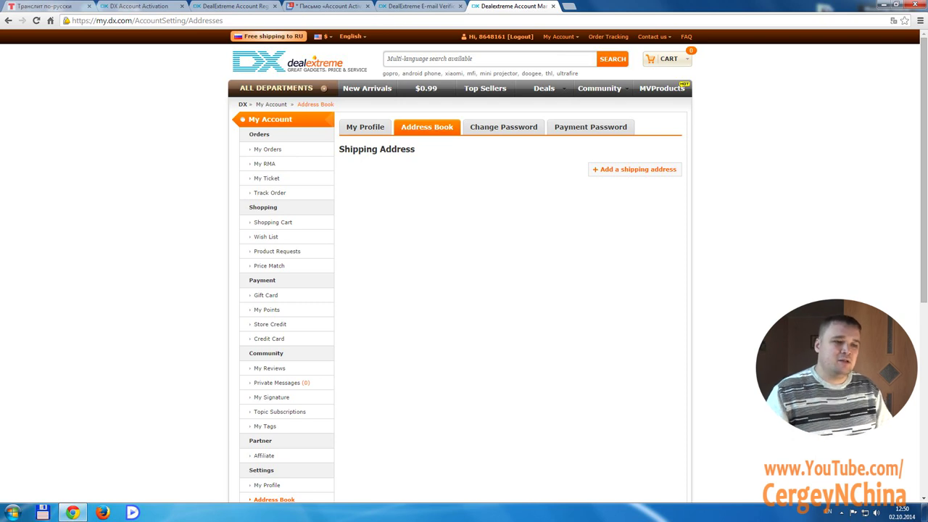
{"action": "left_click", "coordinate": [636, 169]}
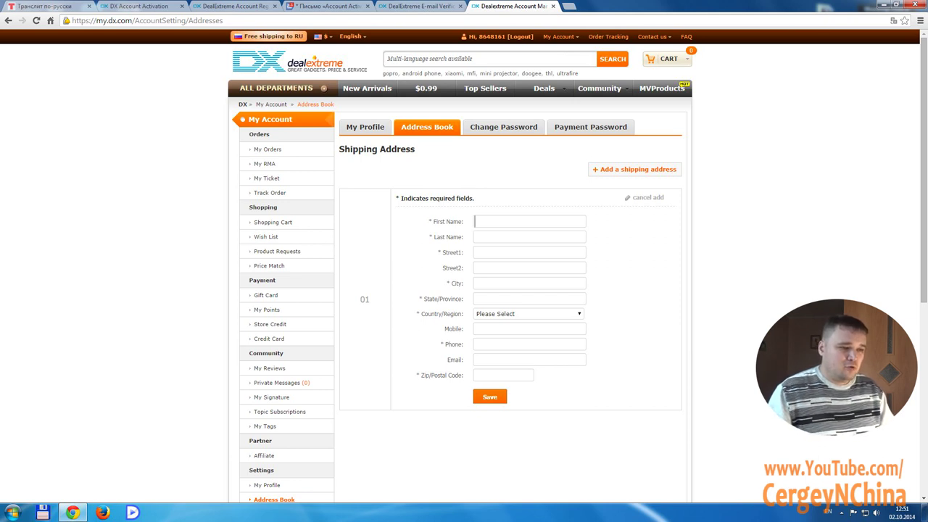
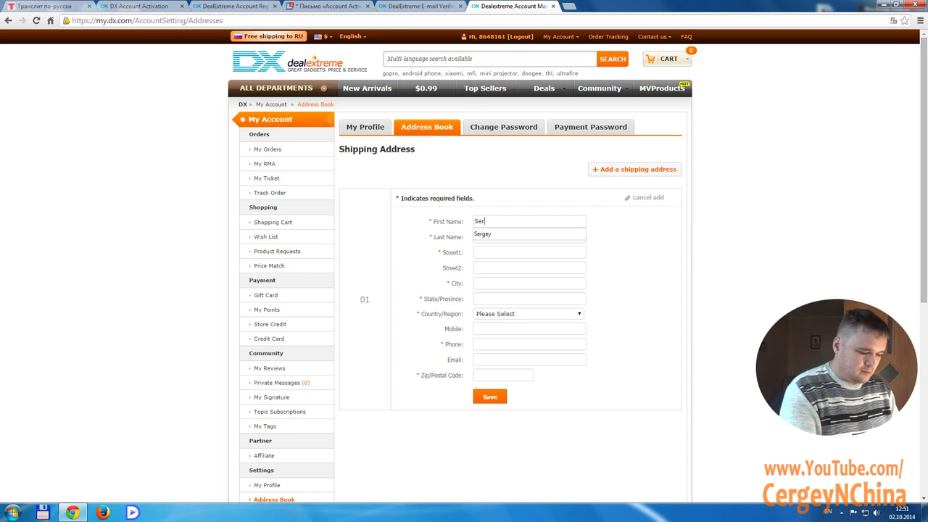
Enter the recipient's first name and last name in the new shipping-address form
{"action": "key", "text": "Tab"}
{"action": "left_click", "coordinate": [529, 251]}
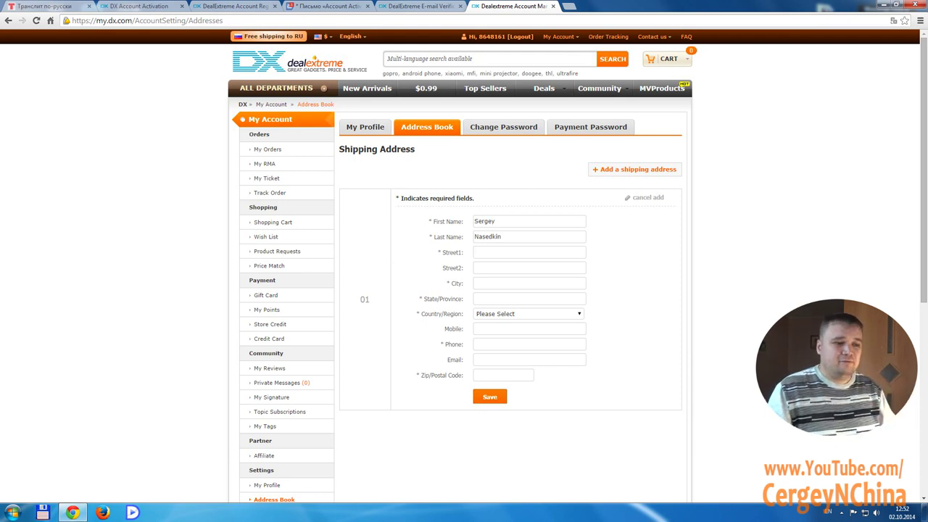
{"action": "left_click_drag", "start_coordinate": [502, 236], "coordinate": [474, 236]}
{"action": "double_click", "coordinate": [484, 221]}
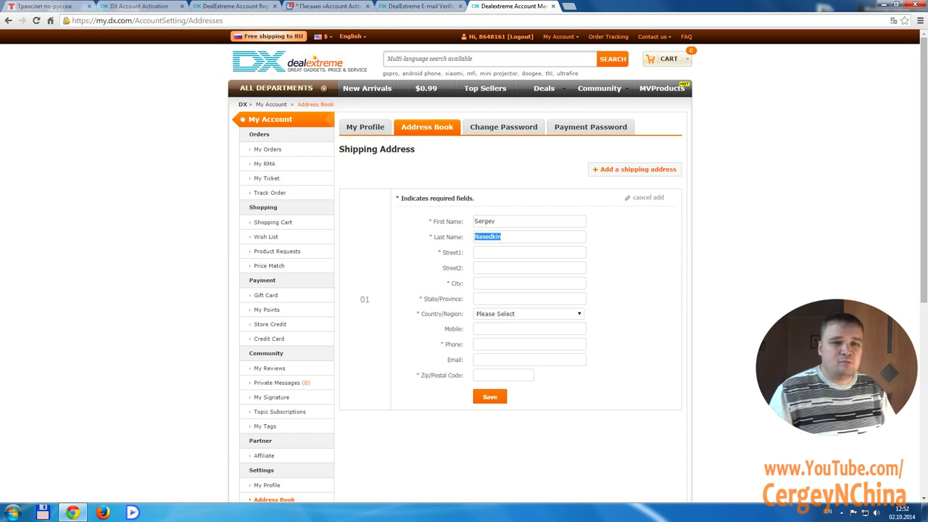
{"action": "left_click", "coordinate": [507, 252]}
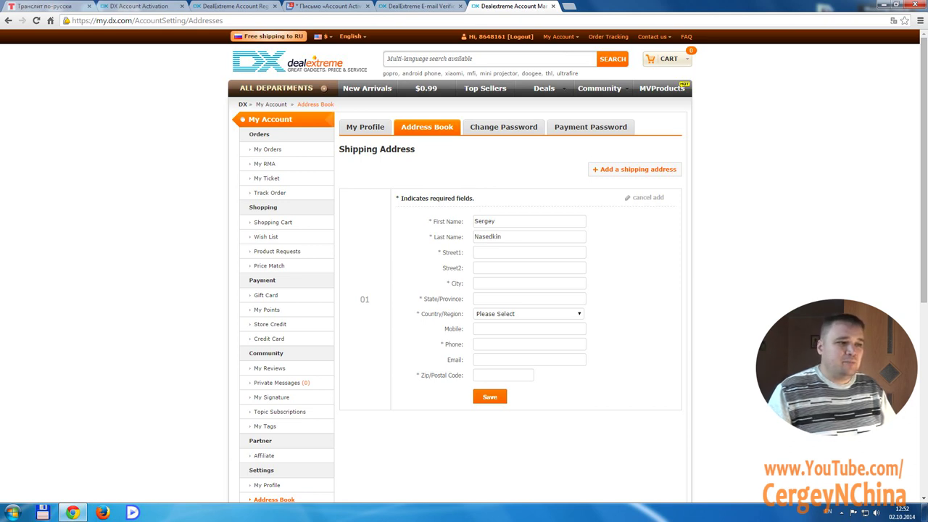
Select the transliterated recipient name on translit.net and return to the shipping form
{"action": "left_click", "coordinate": [45, 6]}
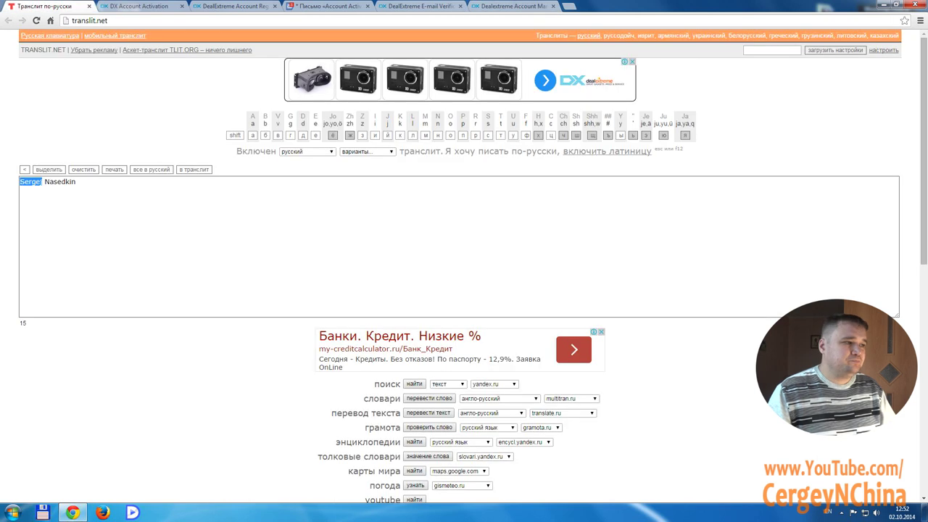
{"action": "left_click", "coordinate": [76, 181]}
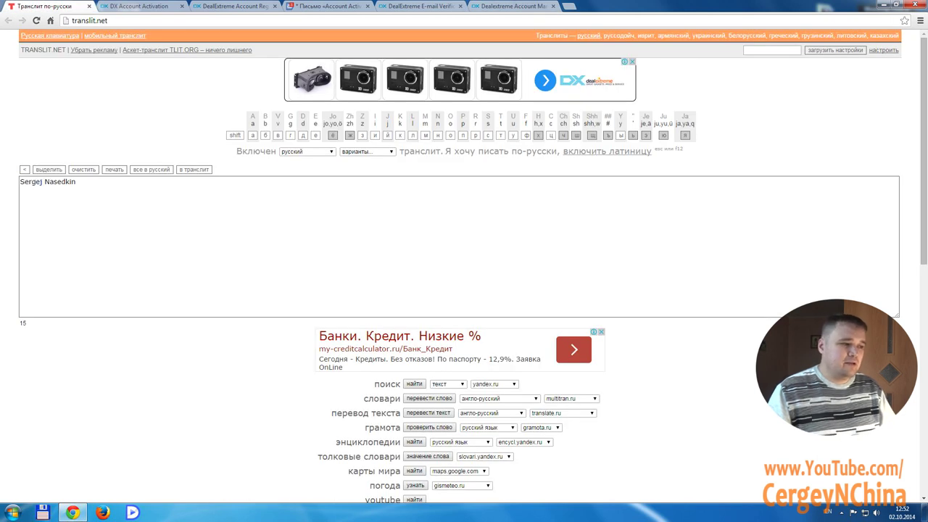
{"action": "left_click_drag", "start_coordinate": [76, 181], "coordinate": [20, 181]}
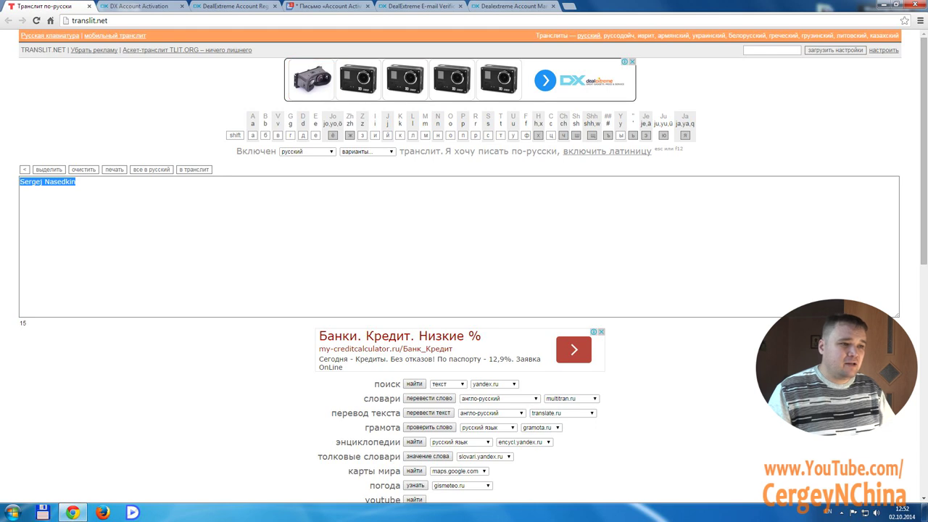
{"action": "left_click", "coordinate": [511, 6]}
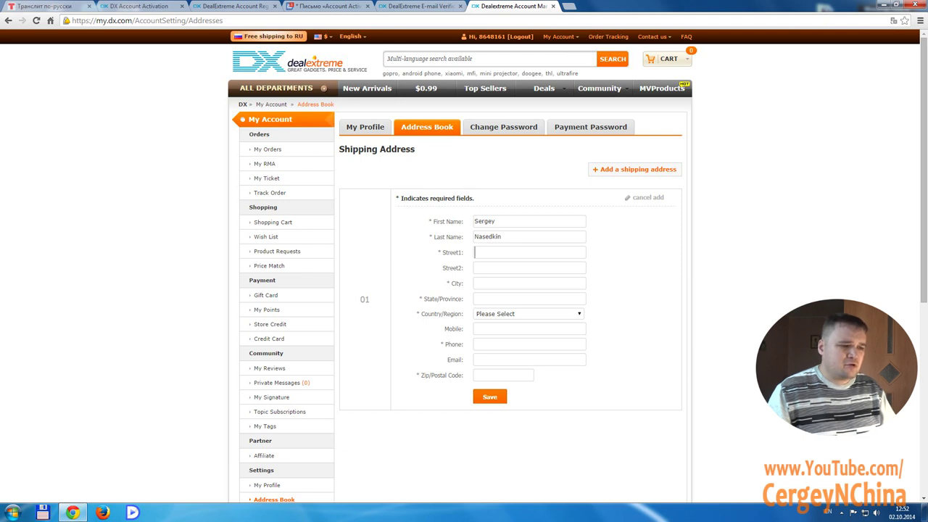
Replace the translit.net text with the street address typed in Cyrillic
{"action": "key", "text": "ctrl+1"}
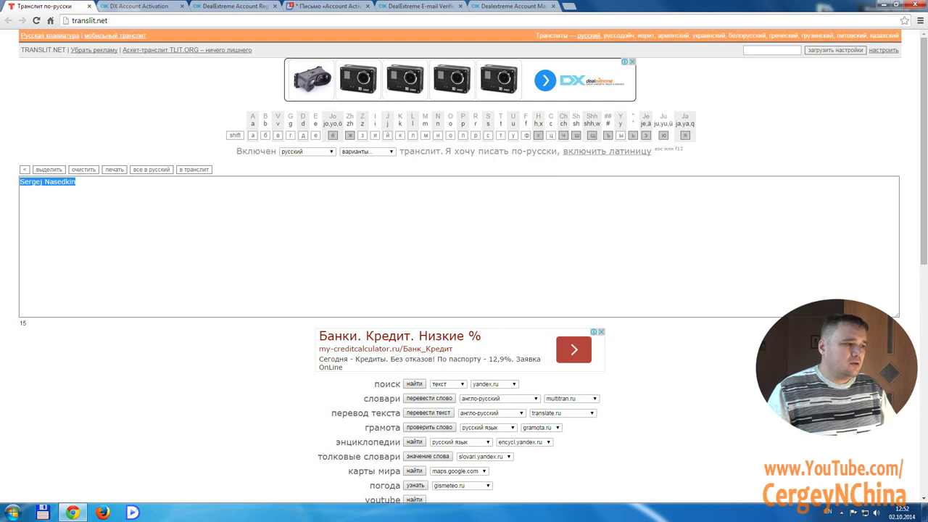
{"action": "key", "text": "ctrl+a"}
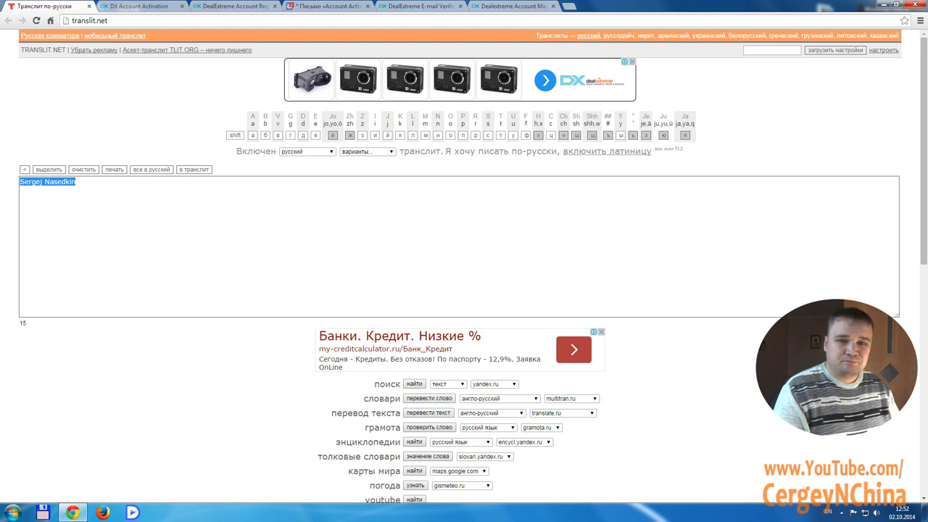
{"action": "type", "text": "ул"}
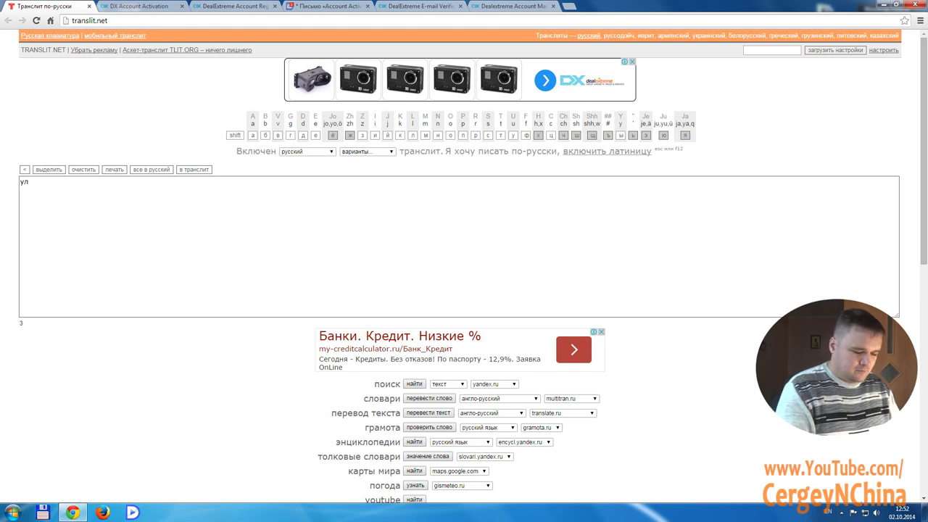
{"action": "type", "text": " ктыбыф"}
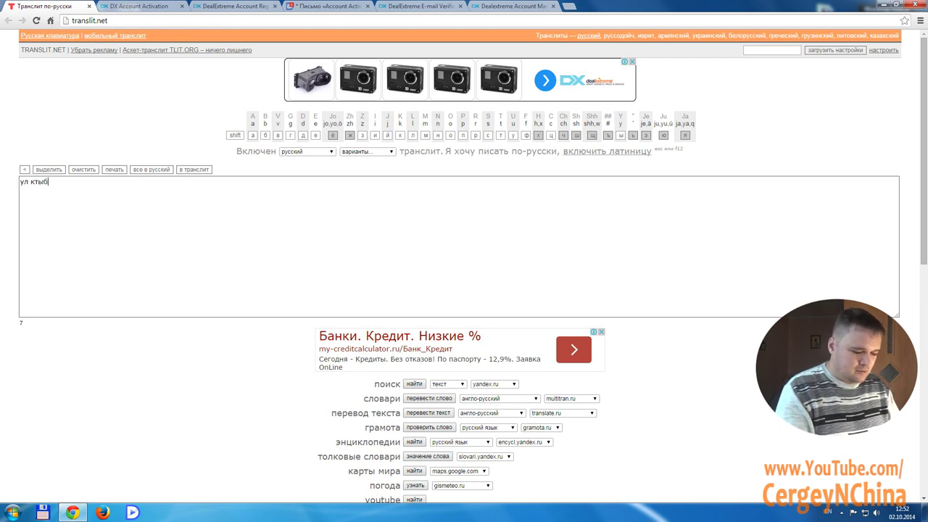
{"action": "key", "text": "BackSpace"}
{"action": "key", "text": "BackSpace"}
{"action": "key", "text": "BackSpace"}
{"action": "key", "text": "BackSpace"}
{"action": "key", "text": "BackSpace"}
{"action": "key", "text": "BackSpace"}
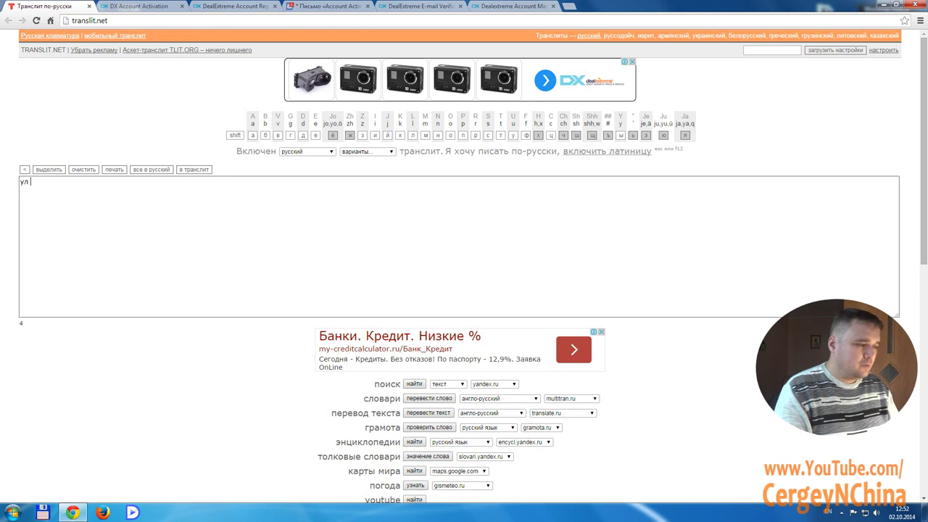
{"action": "type", "text": "Ктыбыф"}
{"action": "key", "text": "BackSpace"}
{"action": "key", "text": "BackSpace"}
{"action": "key", "text": "BackSpace"}
{"action": "key", "text": "BackSpace"}
{"action": "key", "text": "BackSpace"}
{"action": "key", "text": "BackSpace"}
{"action": "key", "text": "BackSpace"}
{"action": "key", "text": "BackSpace"}
{"action": "key", "text": "alt+shift"}
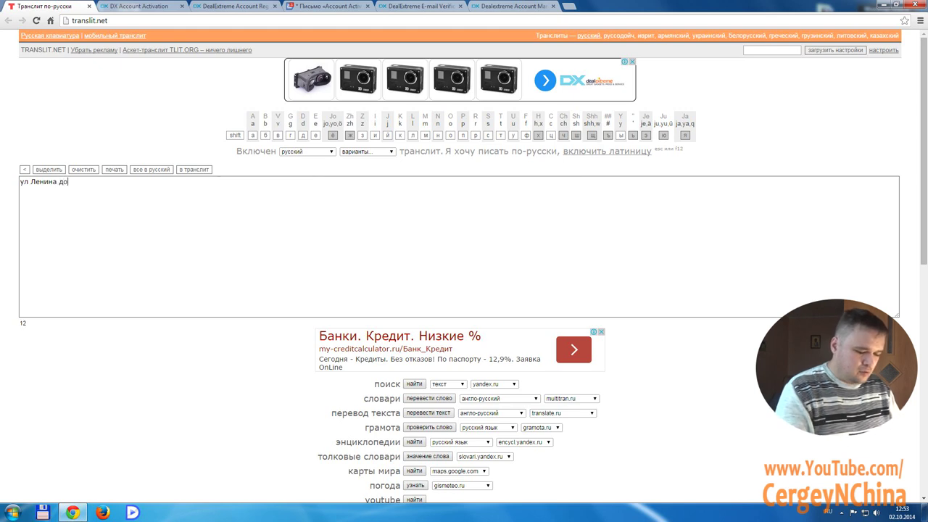
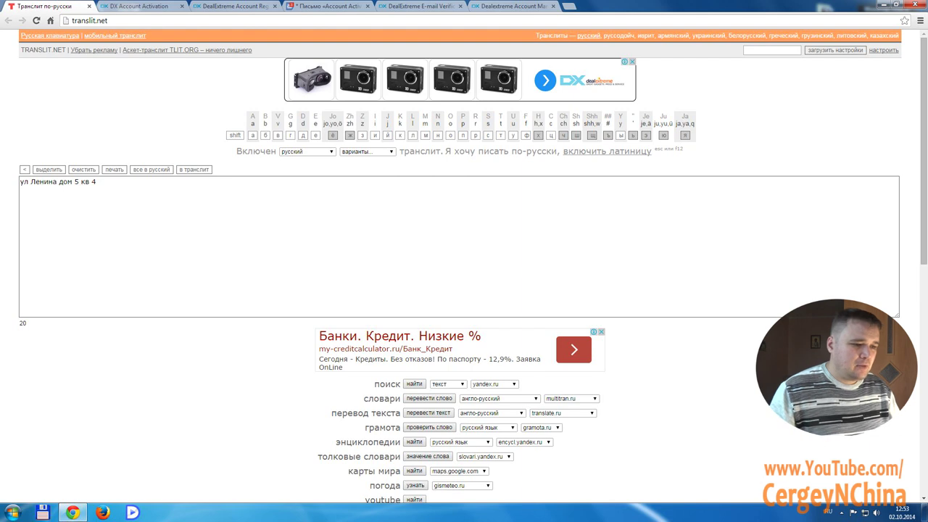
Correct the Cyrillic address, fixing the apartment number 4 and replacing ул with переулок
{"action": "key", "text": "ctrl+z"}
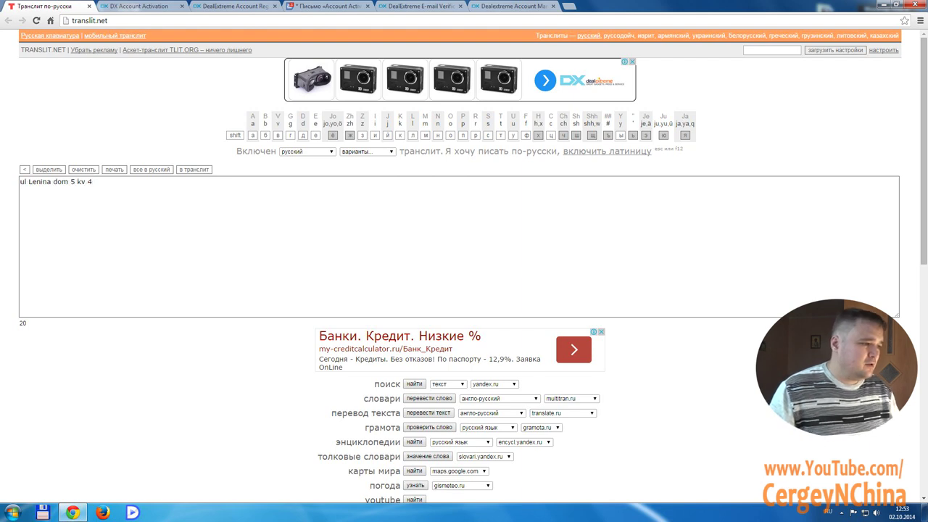
{"action": "key", "text": "shift+Home"}
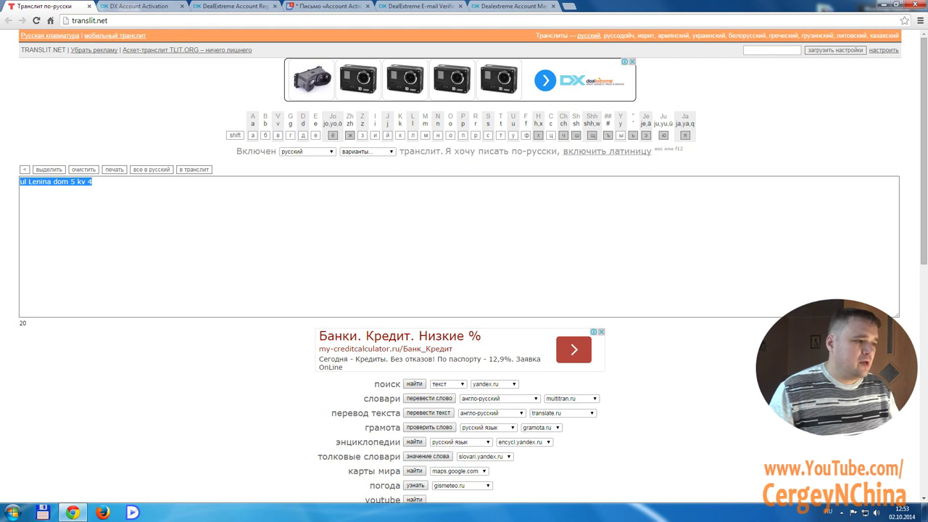
{"action": "left_click", "coordinate": [92, 181]}
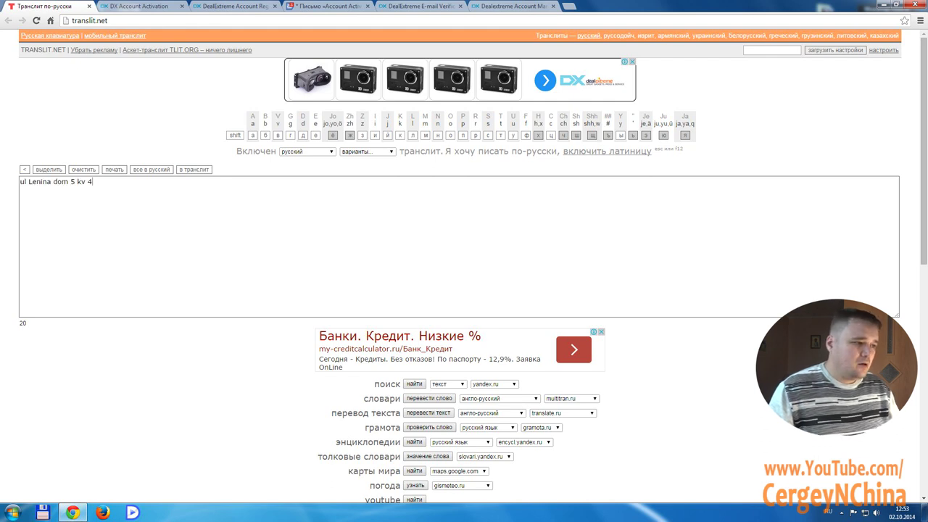
{"action": "key", "text": "BackSpace"}
{"action": "key", "text": "BackSpace"}
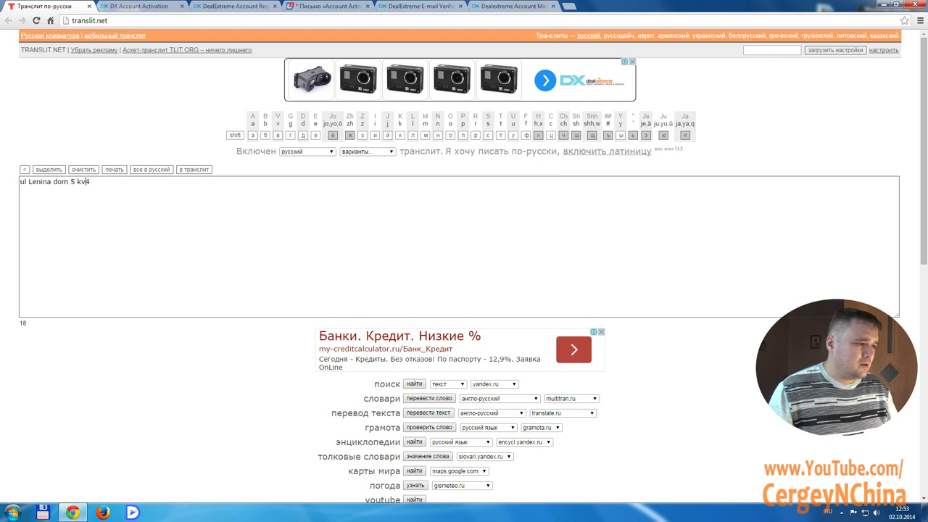
{"action": "type", "text": "4"}
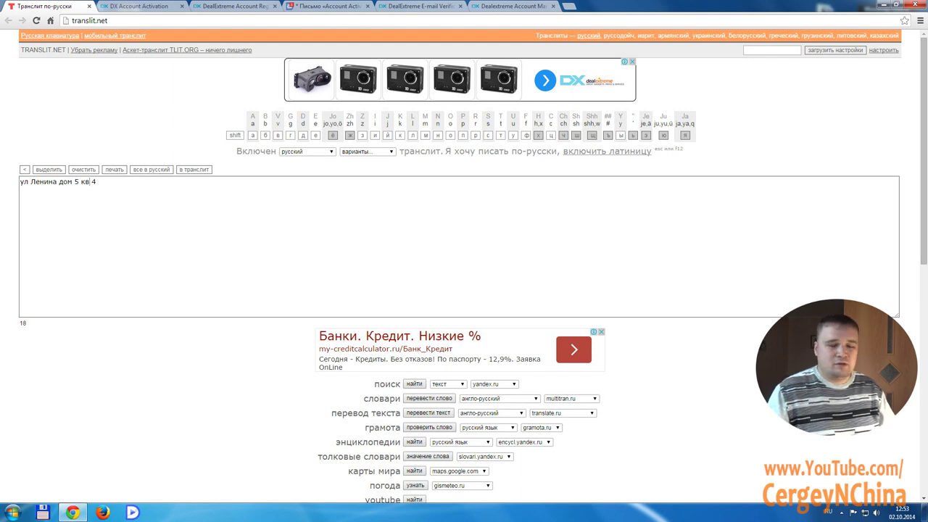
{"action": "double_click", "coordinate": [28, 182]}
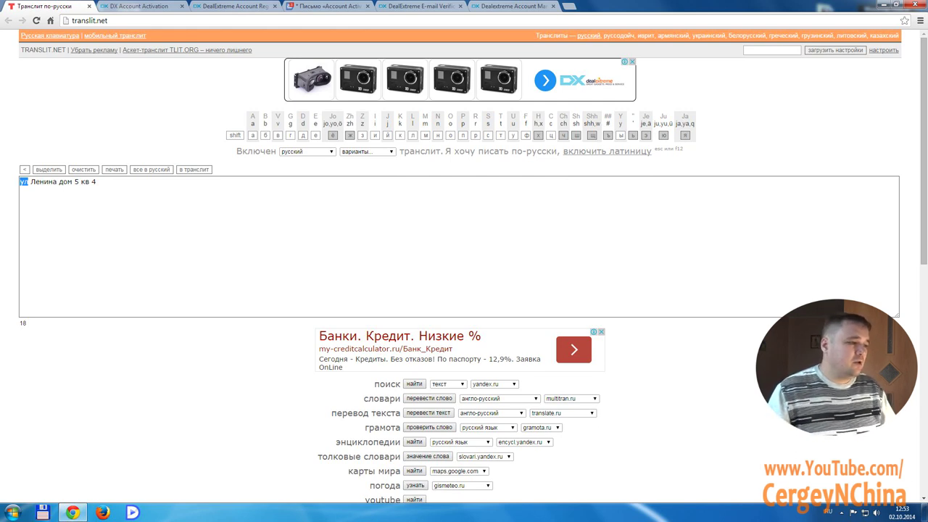
{"action": "type", "text": "пере"}
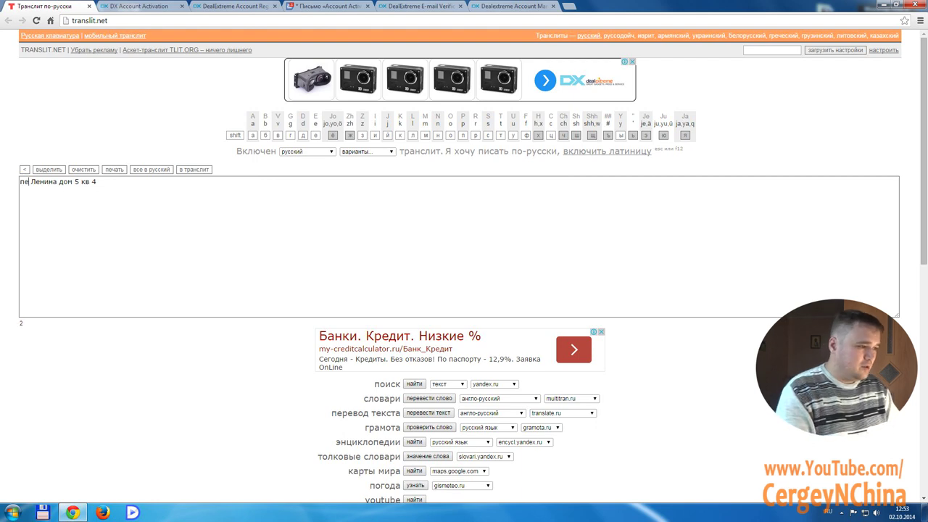
{"action": "type", "text": "улок"}
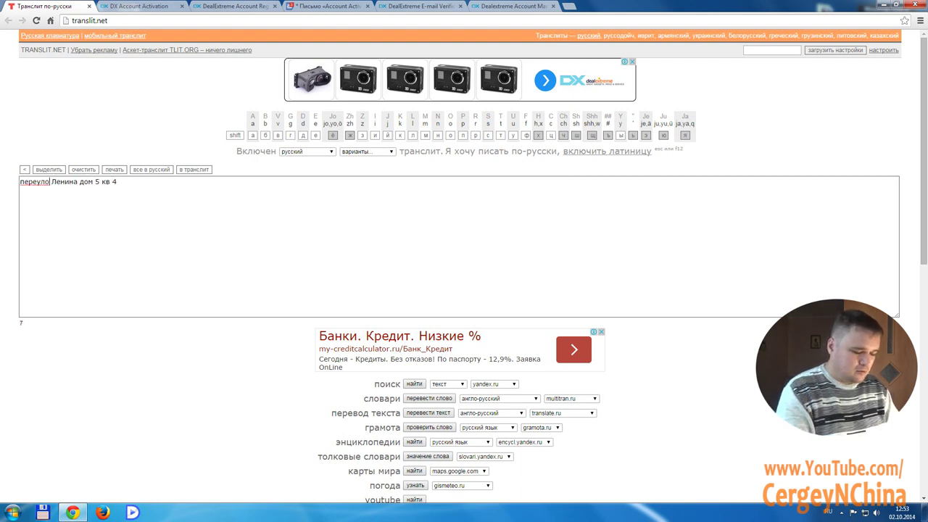
Convert the corrected address to Latin letters and copy it for the shipping form
{"action": "left_click", "coordinate": [193, 169]}
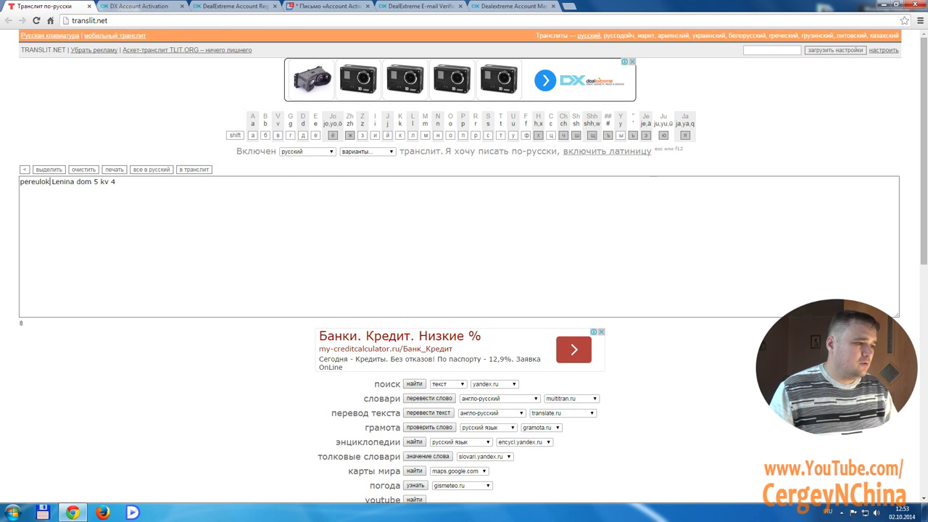
{"action": "left_click_drag", "start_coordinate": [116, 181], "coordinate": [19, 181]}
{"action": "right_click", "coordinate": [67, 180]}
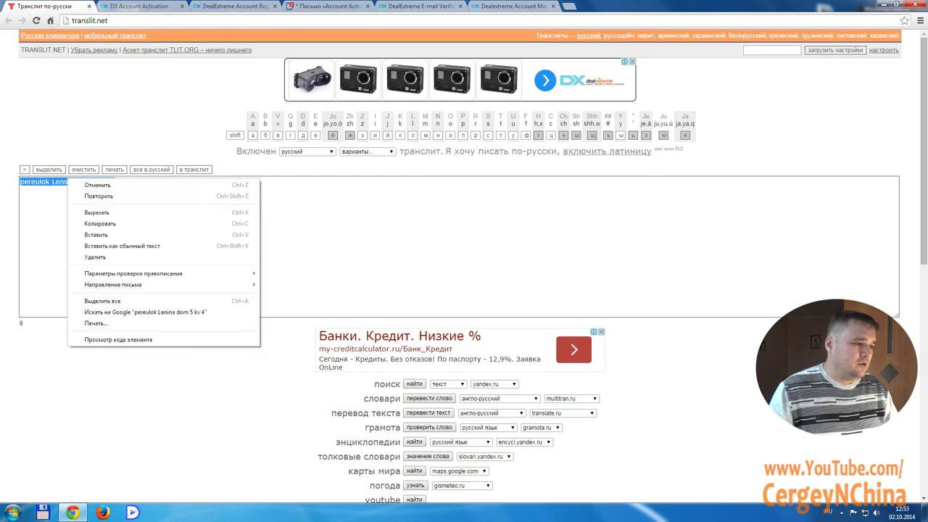
{"action": "left_click", "coordinate": [100, 224]}
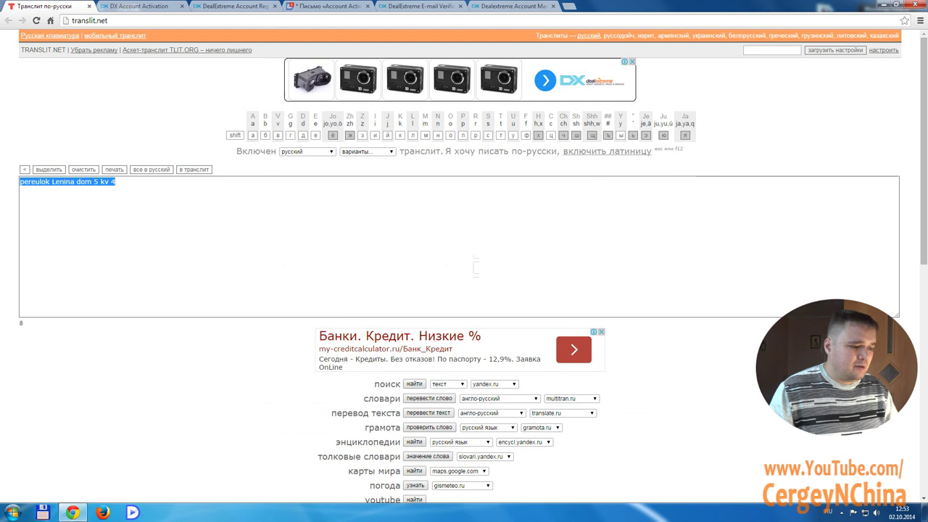
{"action": "key", "text": "ctrl+shift+Tab"}
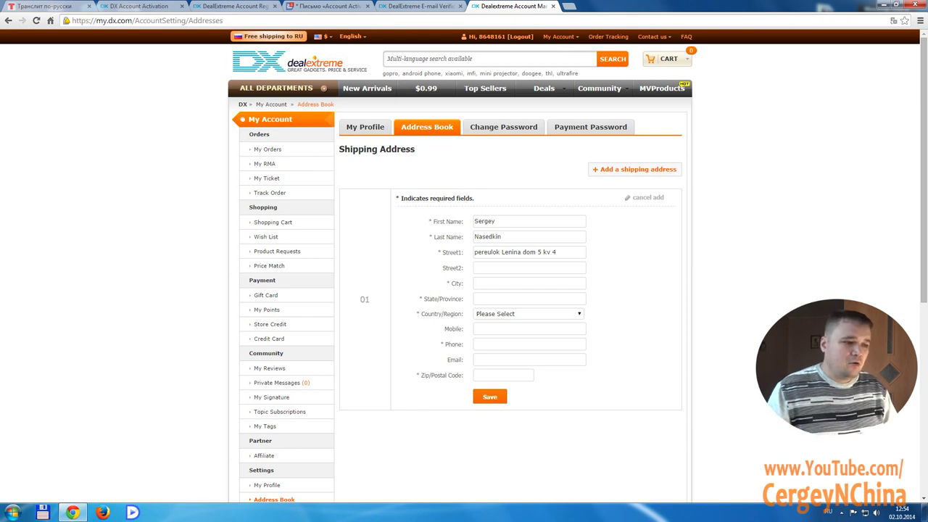
Clear the city text typed in the wrong layout and begin typing the city in Latin letters
{"action": "type", "text": "Т"}
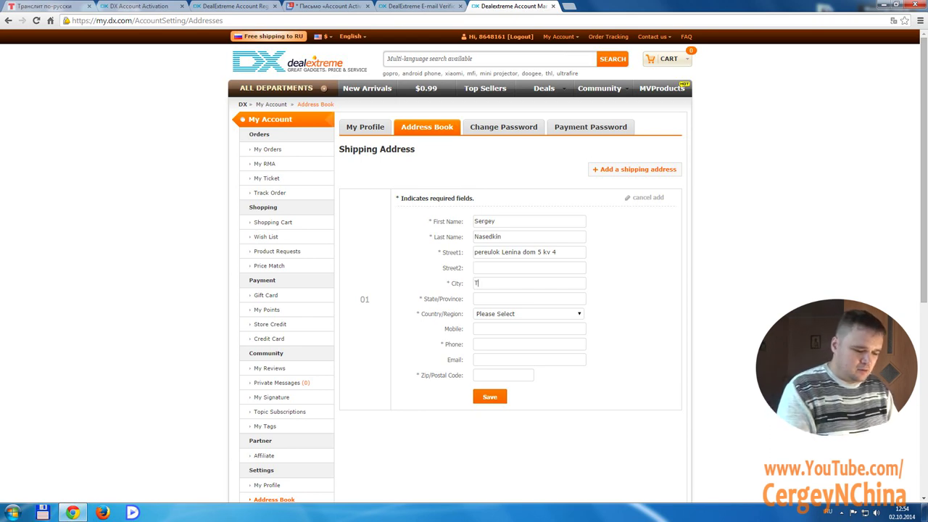
{"action": "type", "text": "шщнышишкыл"}
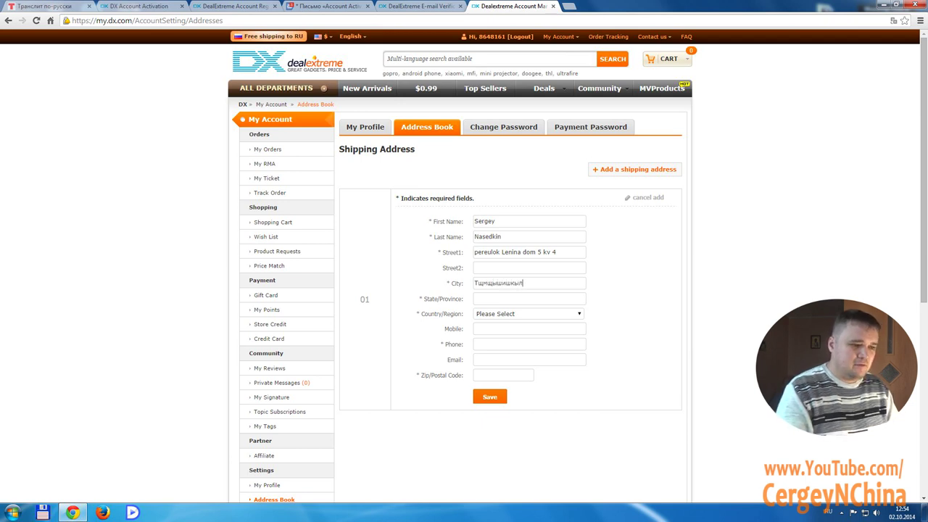
{"action": "key", "text": "ctrl+a"}
{"action": "key", "text": "alt+shift"}
{"action": "type", "text": "N"}
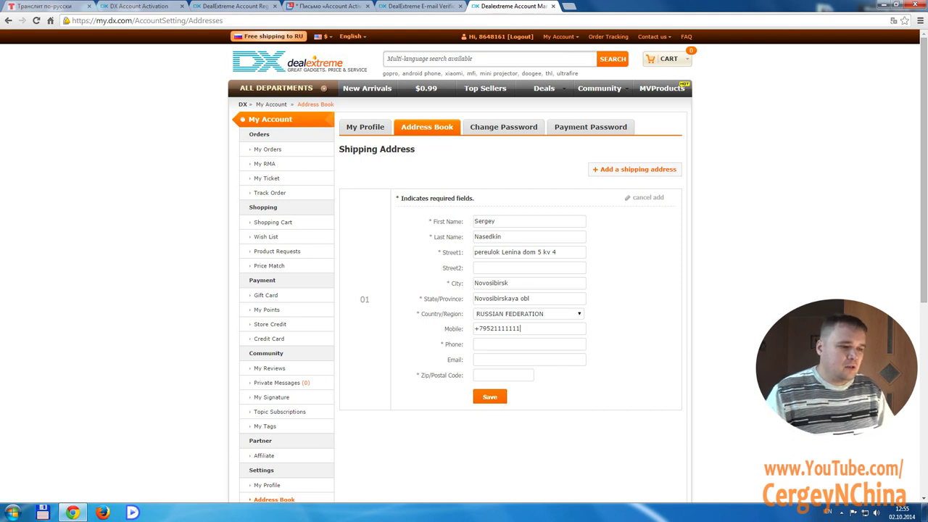
Copy the mobile number into Phone, adjust its digits, and drop the plus sign from both numbers
{"action": "key", "text": "ctrl+a"}
{"action": "key", "text": "Tab"}
{"action": "key", "text": "ctrl+v"}
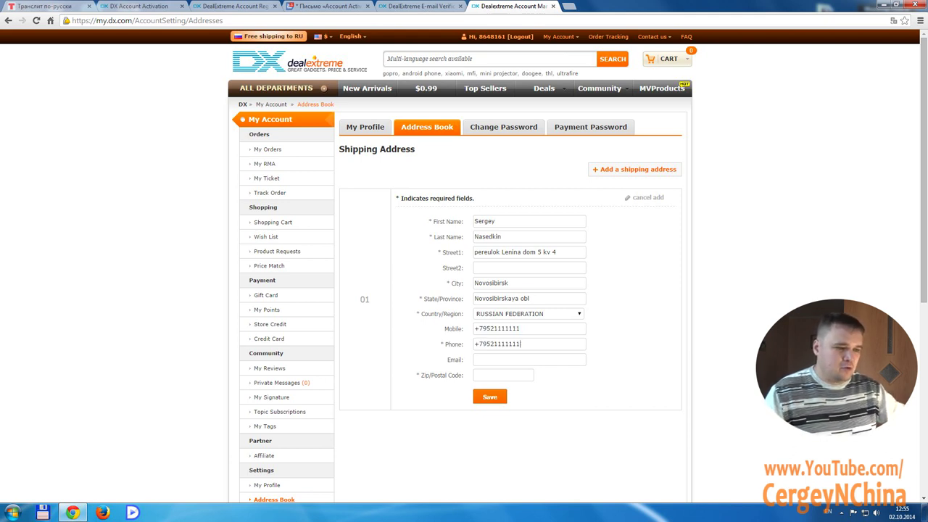
{"action": "key", "text": "Tab"}
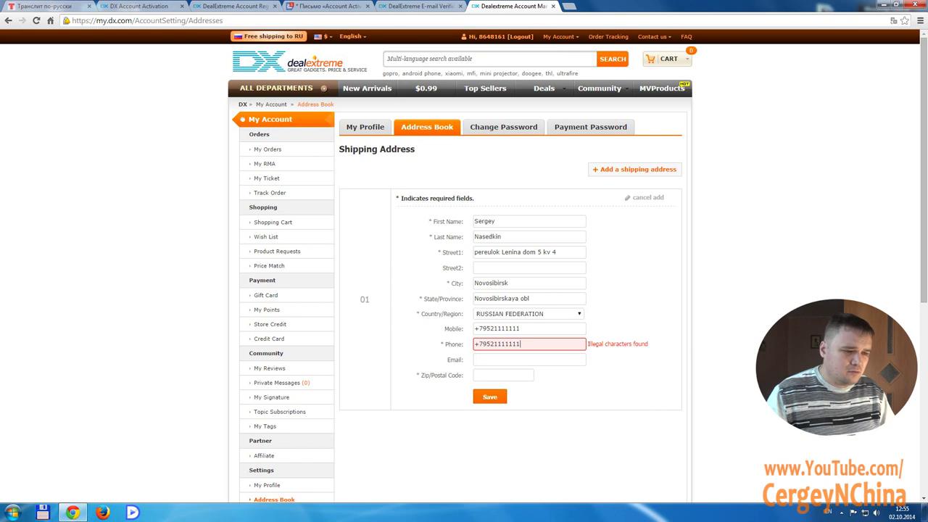
{"action": "key", "text": "BackSpace"}
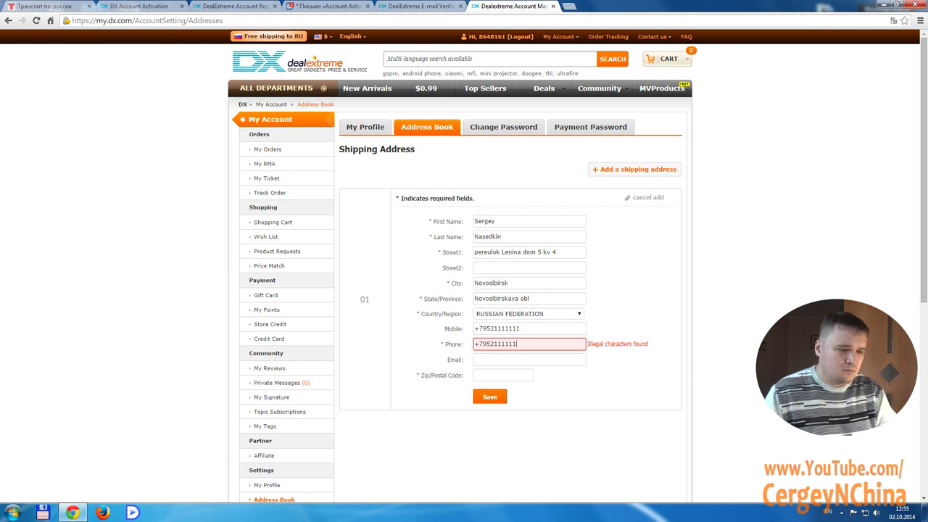
{"action": "key", "text": "shift+Left"}
{"action": "key", "text": "shift+Left"}
{"action": "key", "text": "shift+Left"}
{"action": "key", "text": "shift+Left"}
{"action": "key", "text": "shift+Left"}
{"action": "key", "text": "shift+Left"}
{"action": "type", "text": "88"}
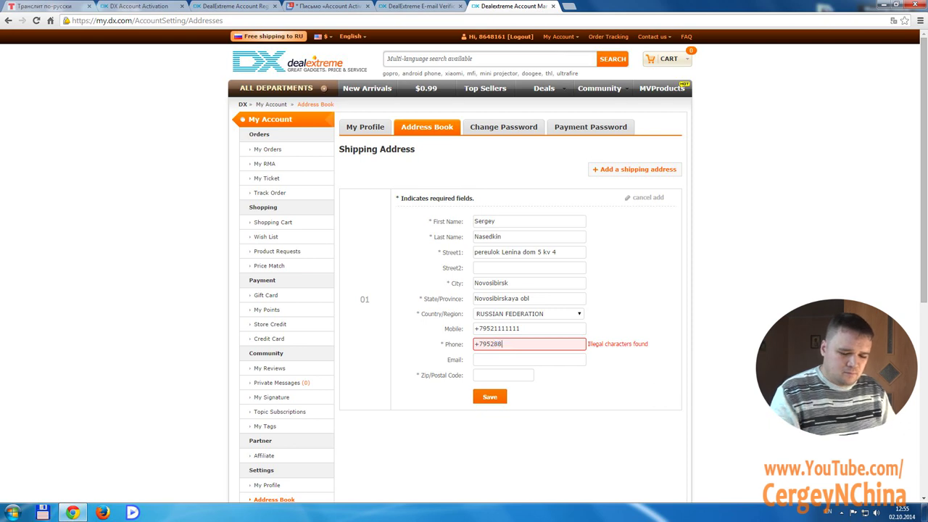
{"action": "type", "text": "69558"}
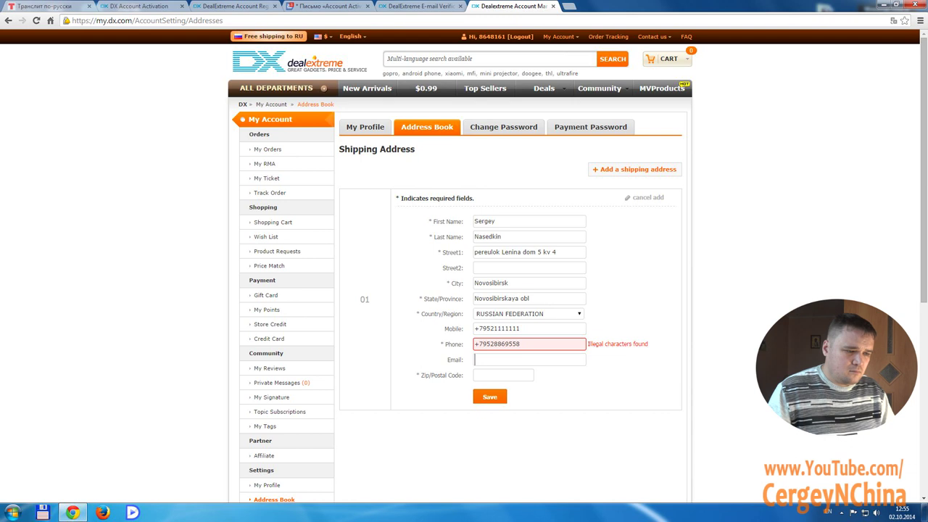
{"action": "key", "text": "BackSpace"}
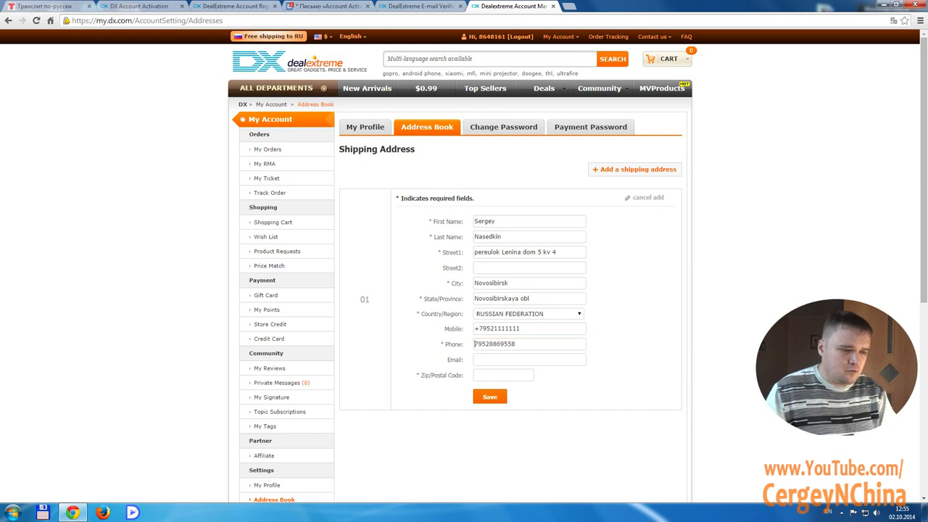
{"action": "key", "text": "BackSpace"}
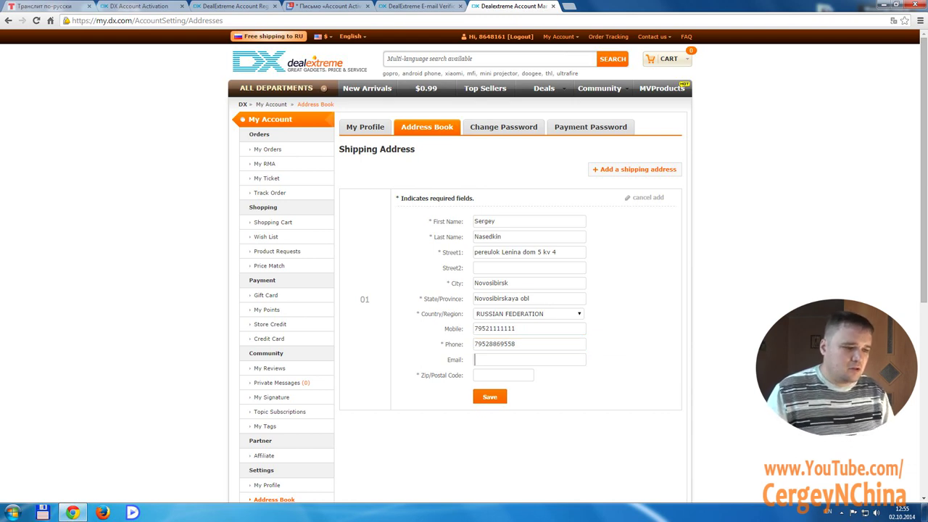
Copy the mailbox's e-mail address from Yandex Mail and paste it into the Email field
{"action": "left_click", "coordinate": [476, 359]}
{"action": "key", "text": "ctrl+4"}
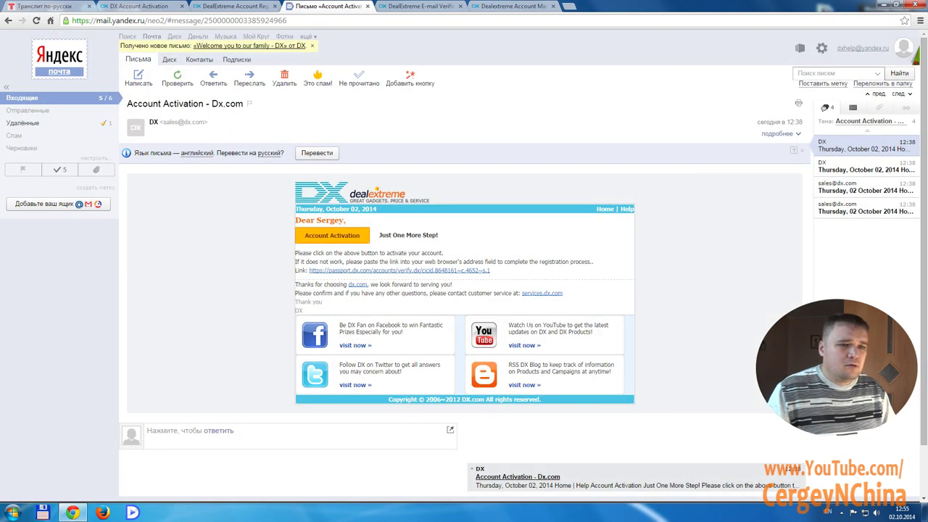
{"action": "left_click_drag", "start_coordinate": [837, 47], "coordinate": [889, 48]}
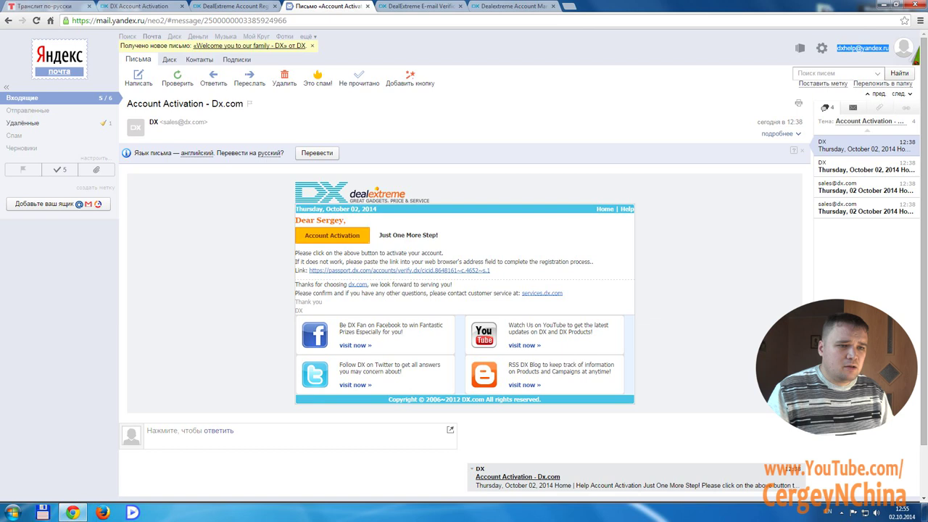
{"action": "key", "text": "ctrl+6"}
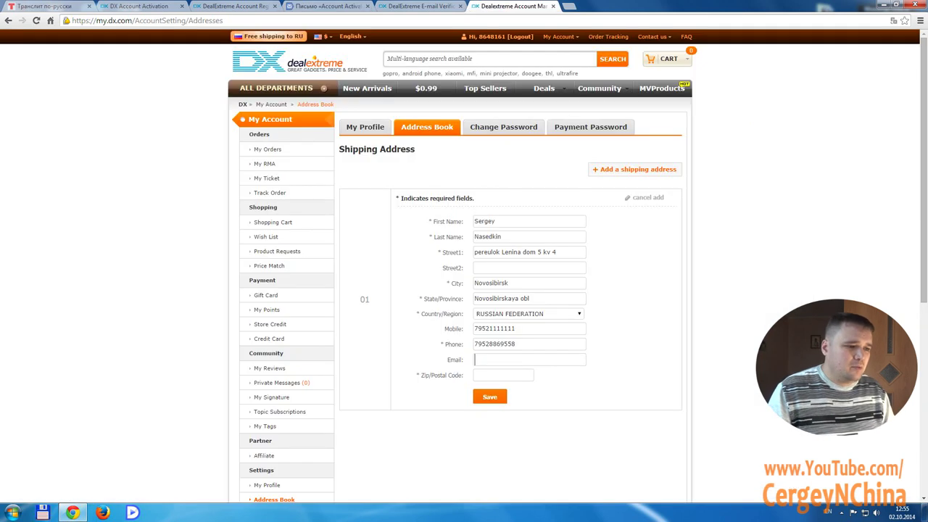
{"action": "right_click", "coordinate": [476, 359]}
{"action": "left_click", "coordinate": [508, 278]}
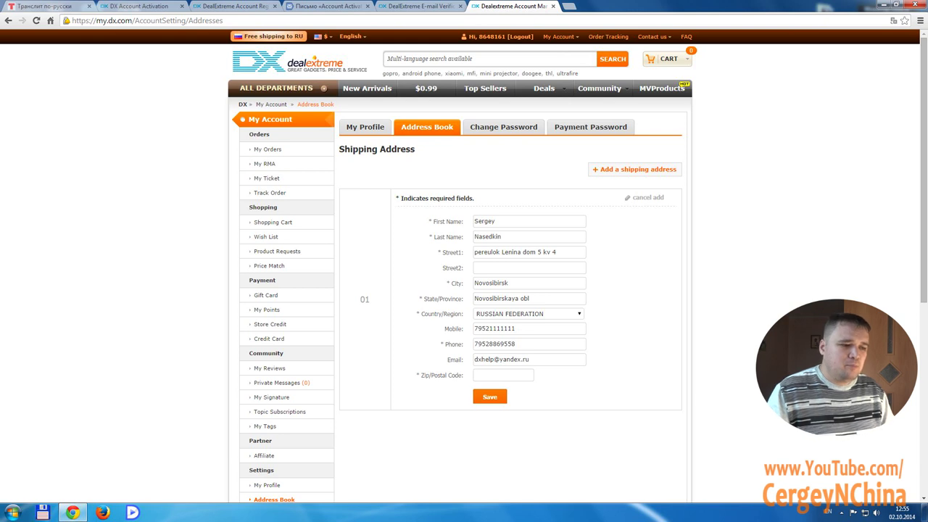
Search Google for Novosibirsk's postal code and open the postal codes page
{"action": "key", "text": "ctrl+t"}
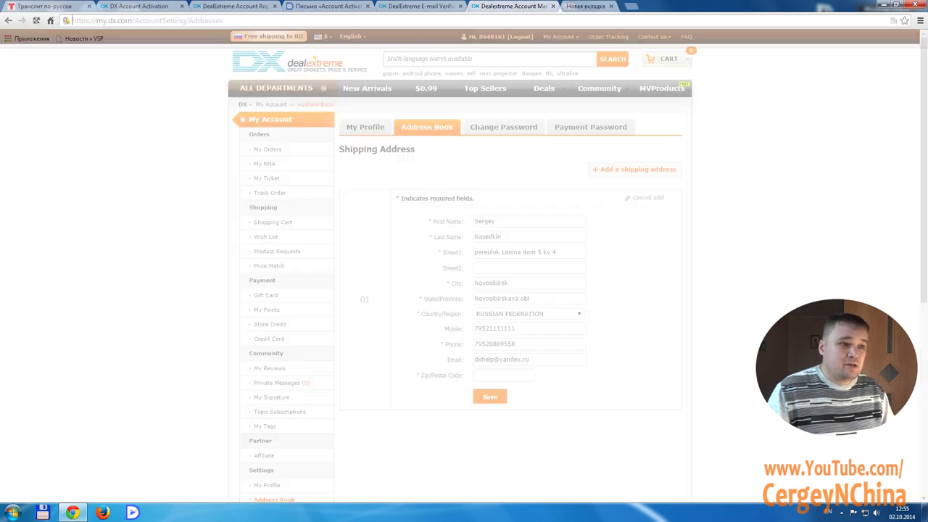
{"action": "type", "text": "gjxnjdsq"}
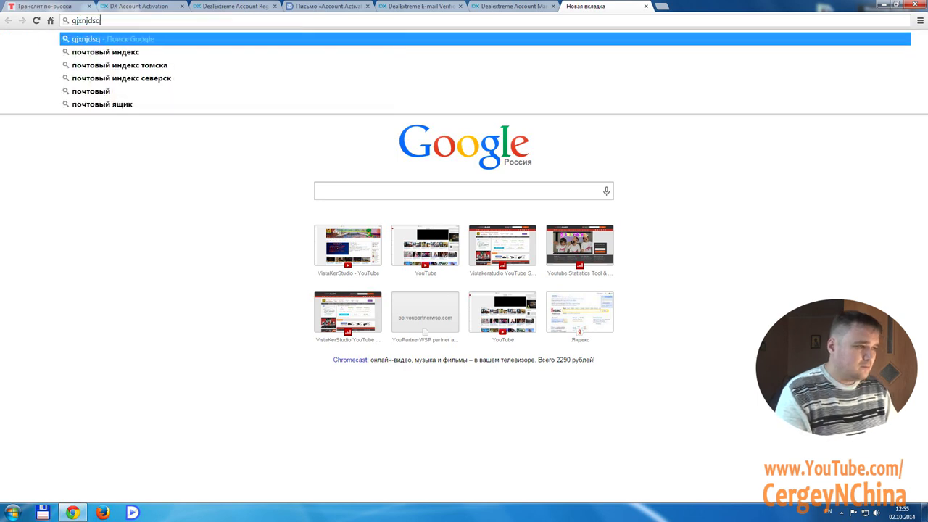
{"action": "key", "text": "alt+shift"}
{"action": "key", "text": "Down"}
{"action": "type", "text": "новосибирска"}
{"action": "key", "text": "Return"}
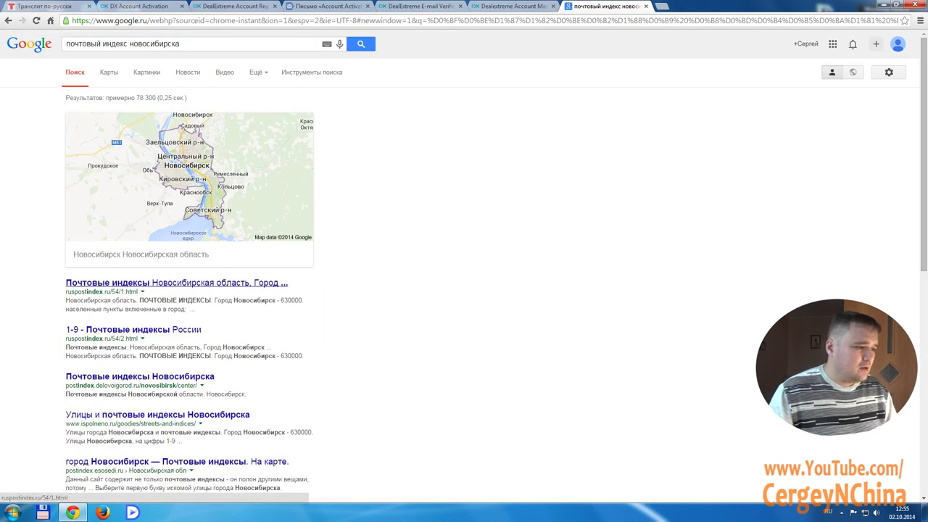
{"action": "left_click", "coordinate": [176, 283]}
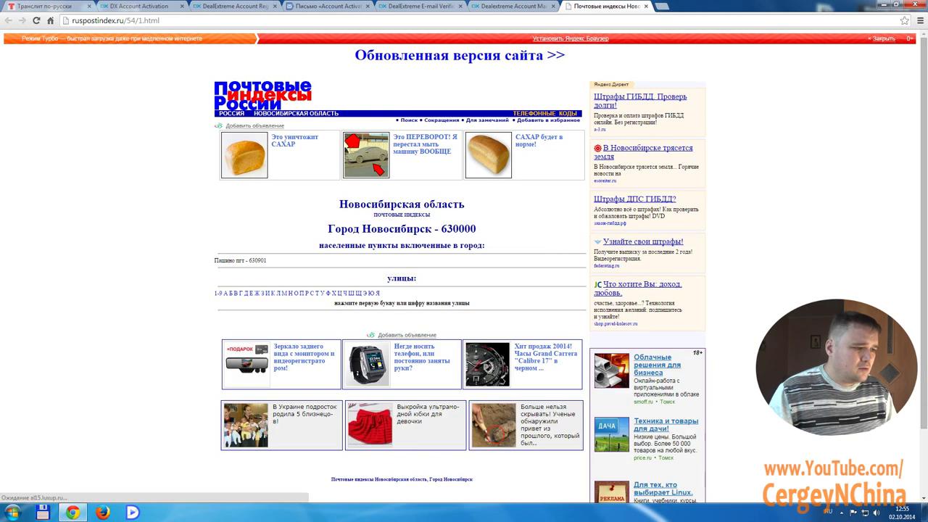
Paste postal code 630000 into Zip/Postal Code and save the shipping address
{"action": "double_click", "coordinate": [257, 260]}
{"action": "right_click", "coordinate": [261, 261]}
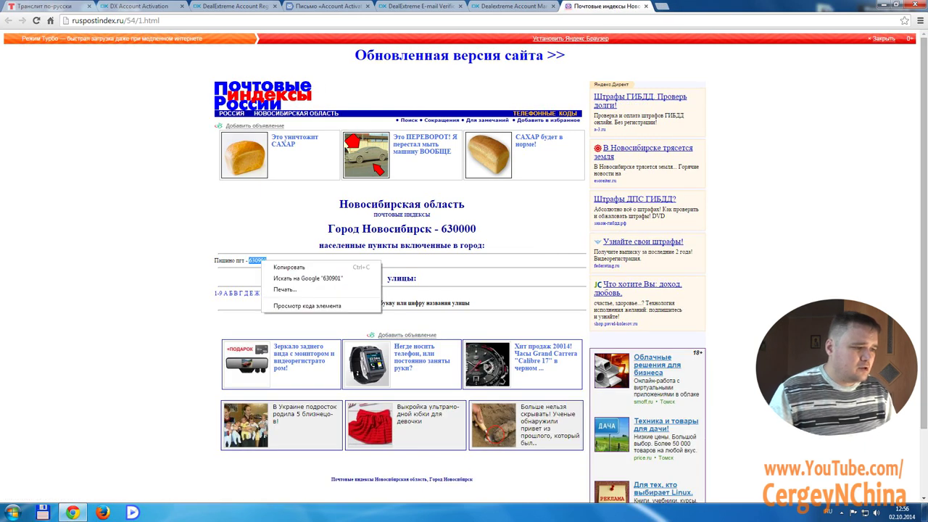
{"action": "left_click", "coordinate": [289, 267]}
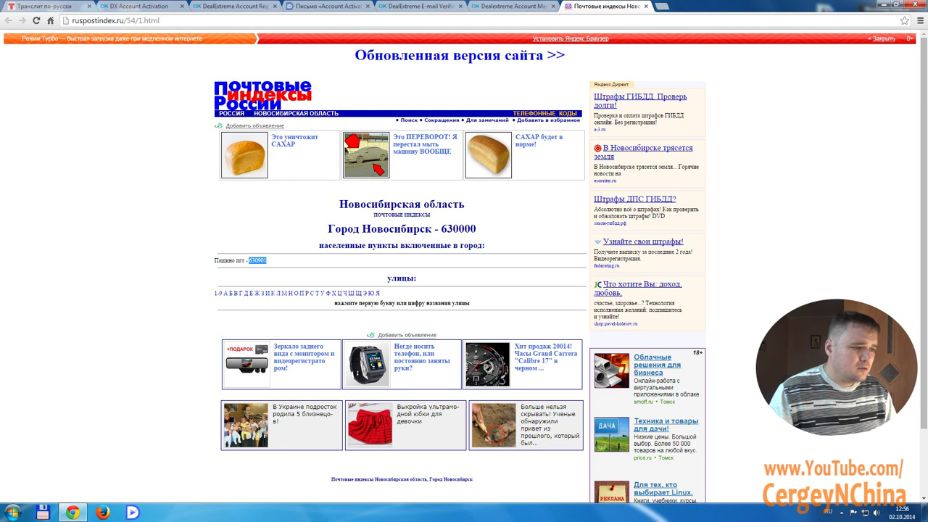
{"action": "left_click_drag", "start_coordinate": [441, 229], "coordinate": [475, 229]}
{"action": "right_click", "coordinate": [466, 228]}
{"action": "left_click", "coordinate": [493, 231]}
{"action": "left_click", "coordinate": [512, 6]}
{"action": "right_click", "coordinate": [495, 375]}
{"action": "left_click", "coordinate": [510, 282]}
{"action": "left_click", "coordinate": [490, 396]}
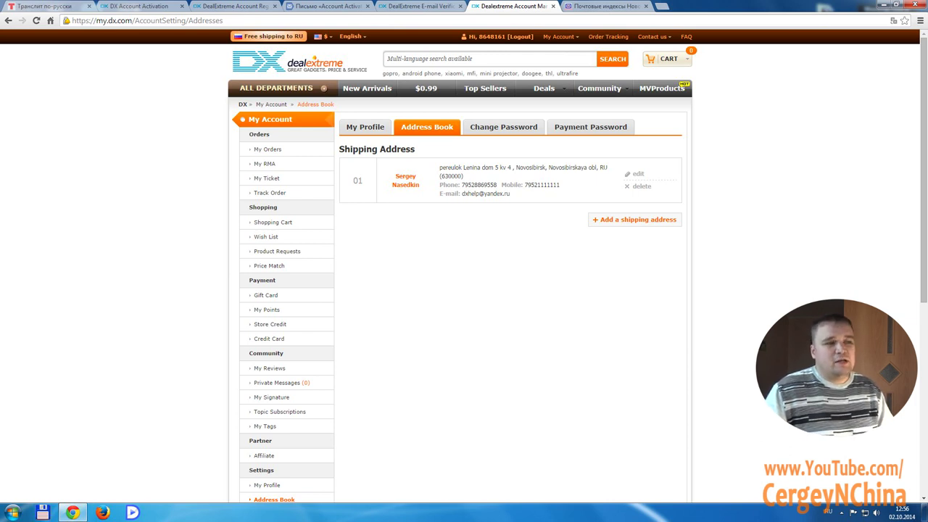
{"action": "left_click", "coordinate": [259, 62]}
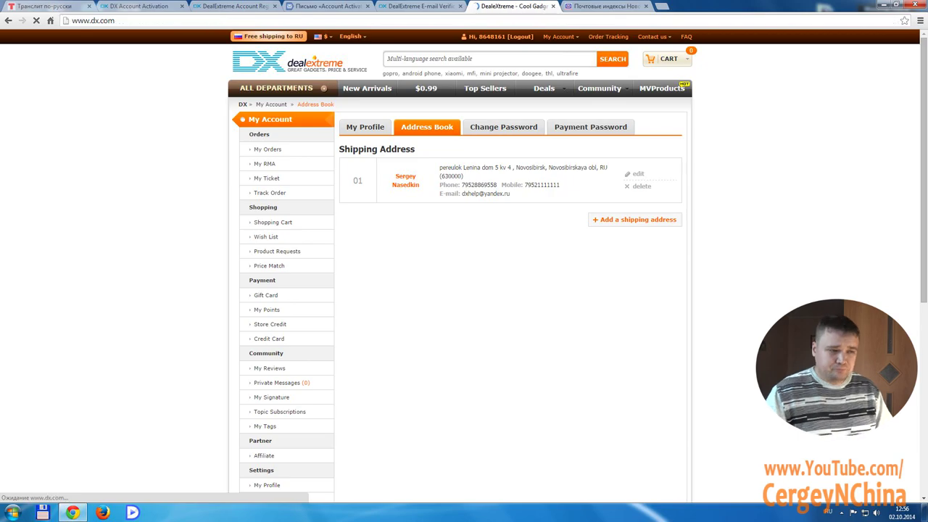